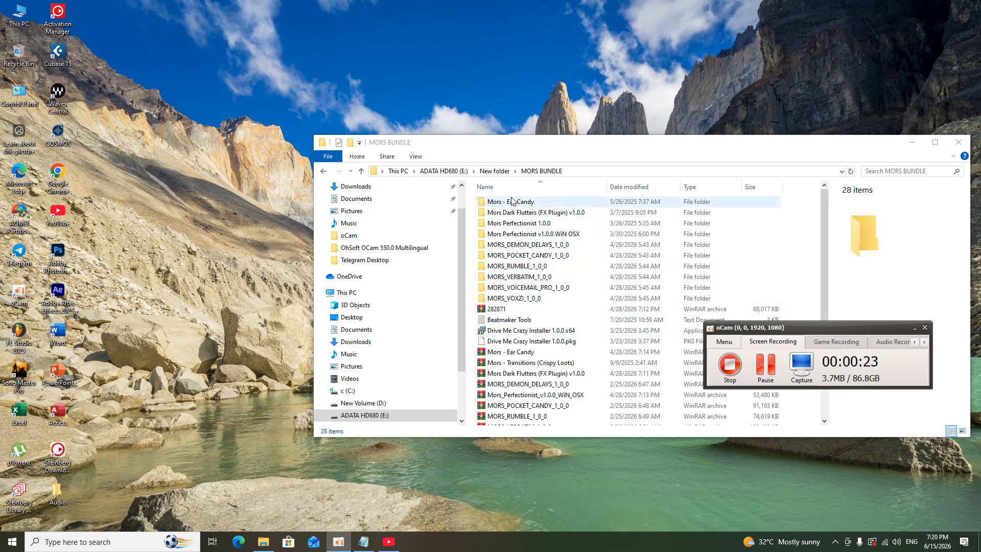
{"action": "left_click", "coordinate": [476, 246]}
{"action": "left_click_drag", "start_coordinate": [476, 243], "coordinate": [546, 334]}
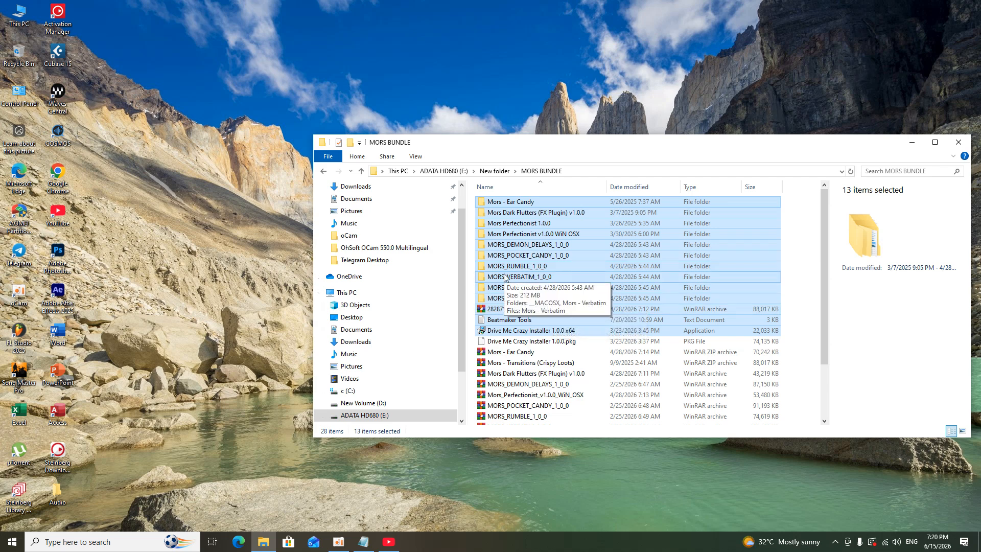
- Run Drive Me Crazy Installer 1.0.0 x64 from the MORS BUNDLE folder as administrator
{"action": "left_click", "coordinate": [537, 330]}
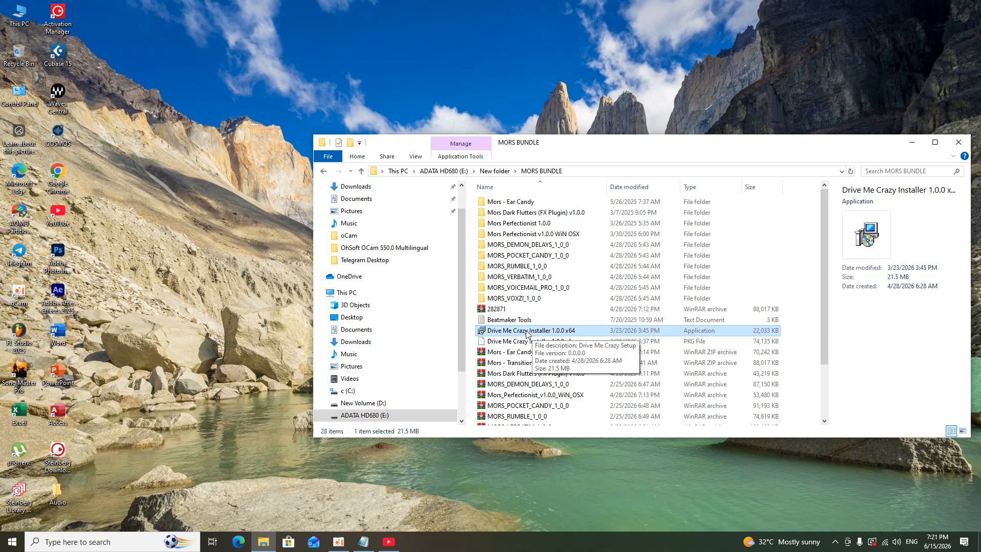
{"action": "left_click", "coordinate": [524, 331]}
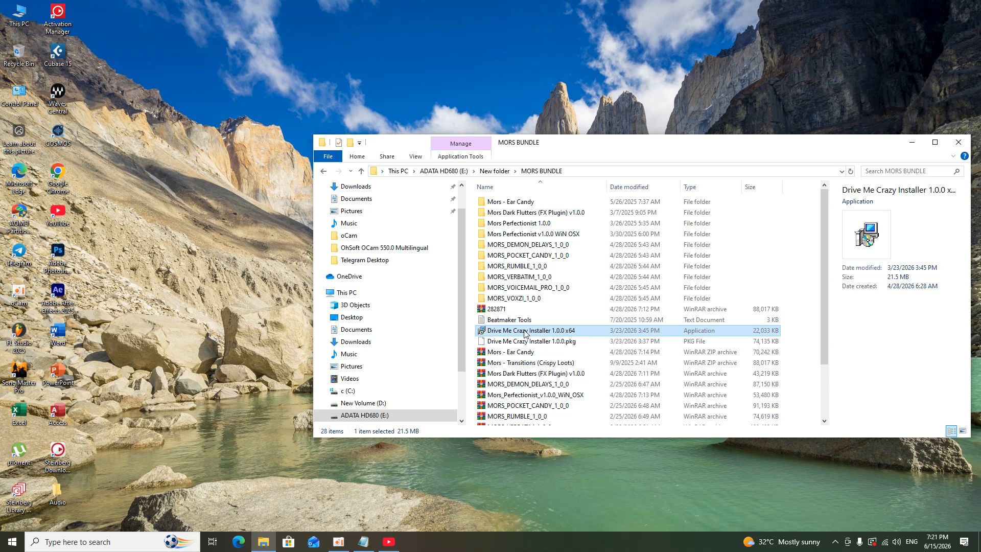
{"action": "left_click", "coordinate": [613, 334]}
{"action": "right_click", "coordinate": [553, 333]}
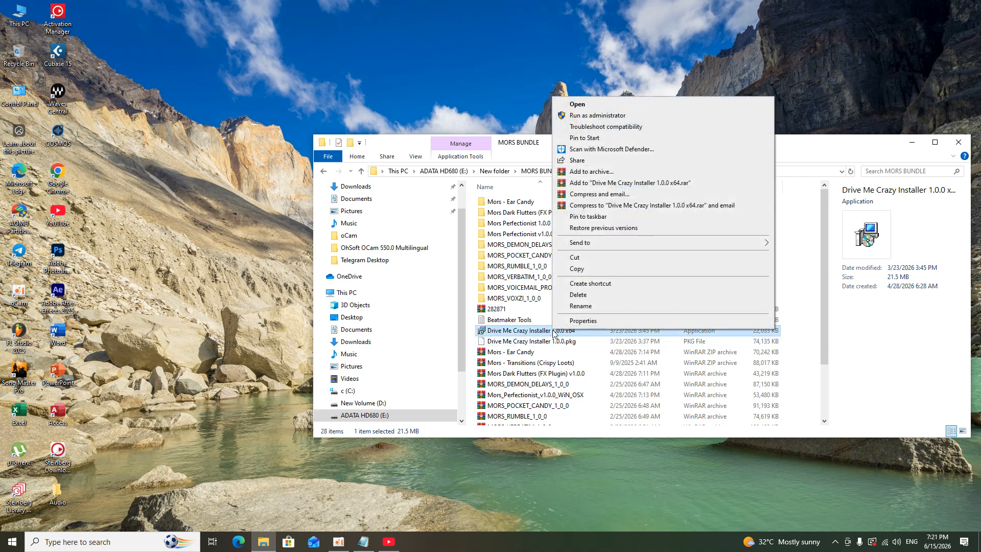
{"action": "left_click", "coordinate": [626, 115]}
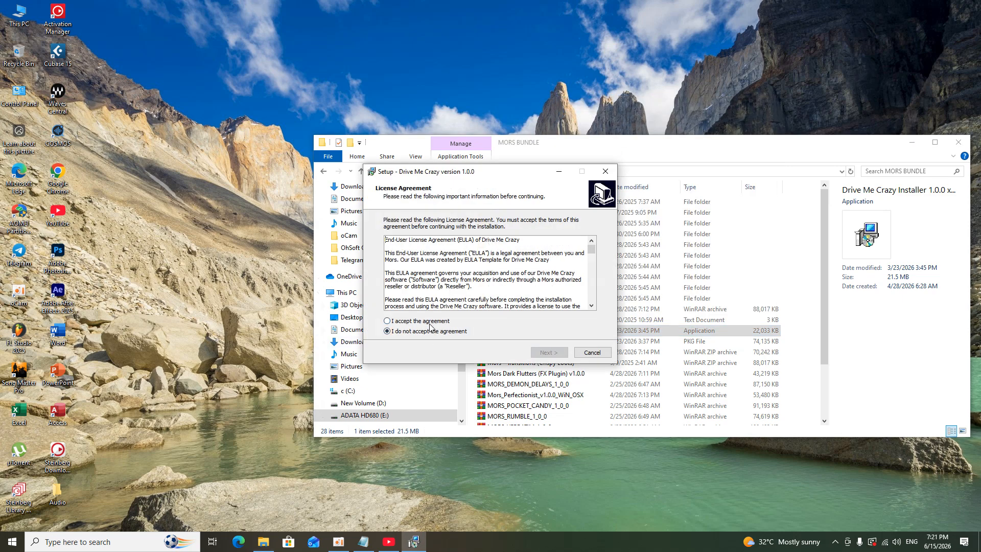
- Accept the Drive Me Crazy license and complete the full installation with the default folders and both VST3 and AAX plugins
{"action": "left_click", "coordinate": [430, 321]}
{"action": "left_click", "coordinate": [551, 353]}
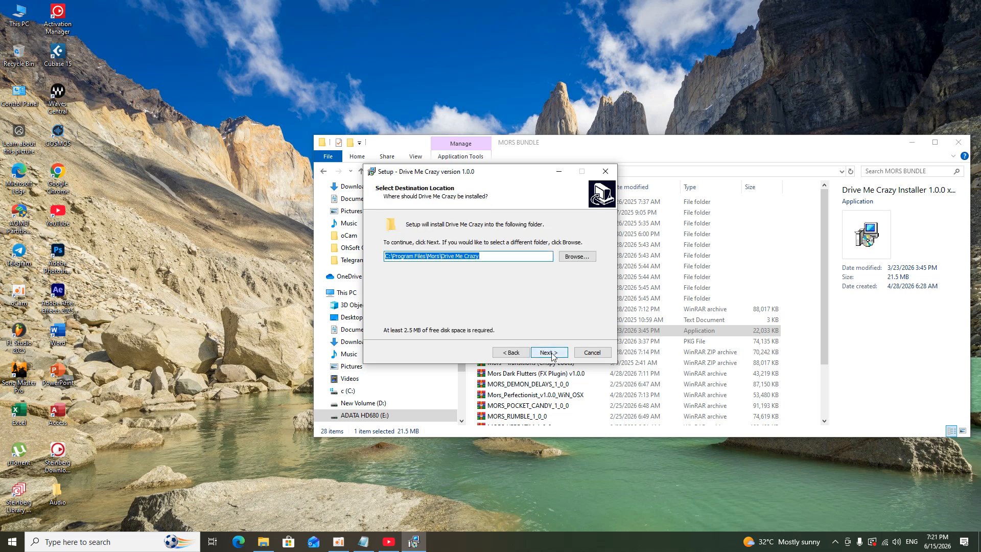
{"action": "left_click", "coordinate": [551, 353]}
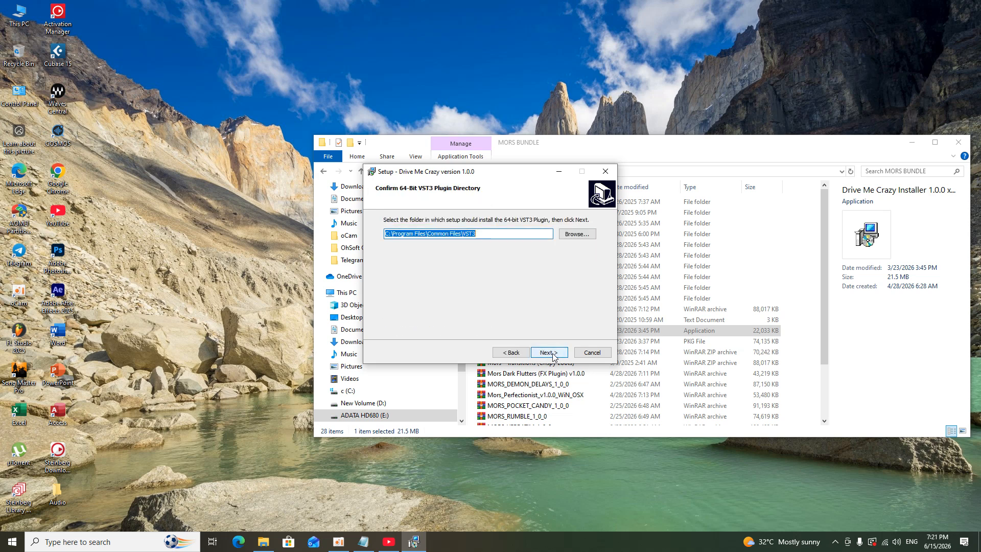
{"action": "left_click", "coordinate": [546, 352]}
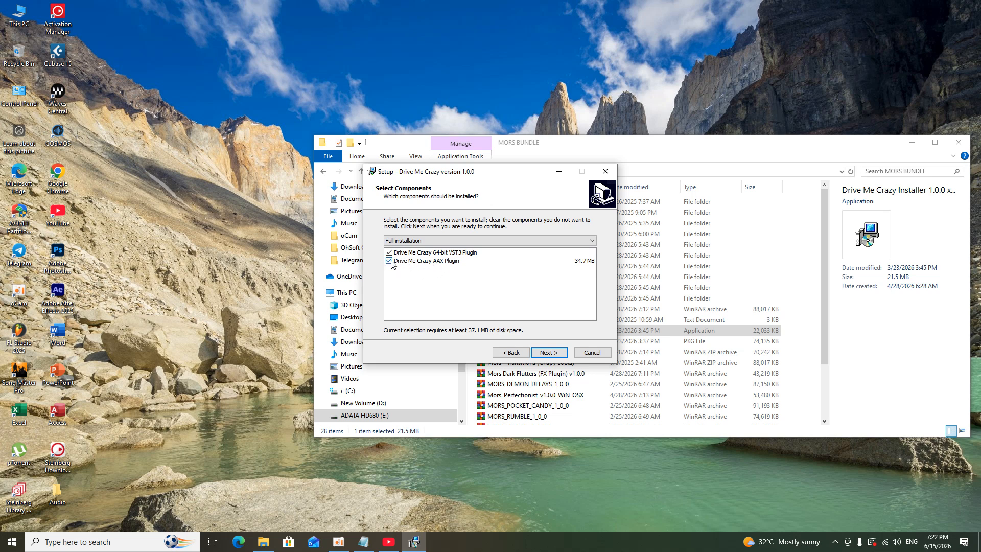
{"action": "left_click", "coordinate": [557, 353]}
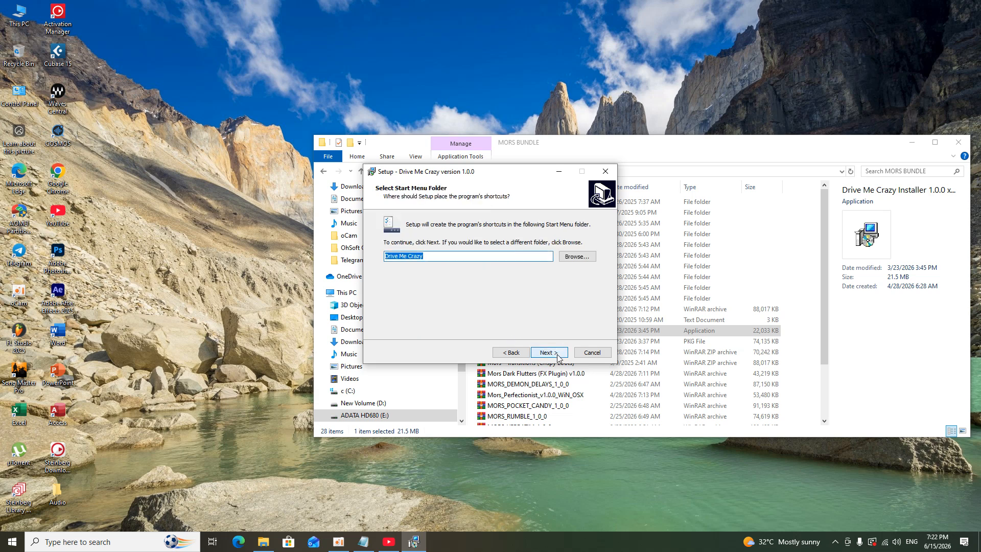
{"action": "left_click", "coordinate": [558, 354]}
{"action": "left_click", "coordinate": [557, 354]}
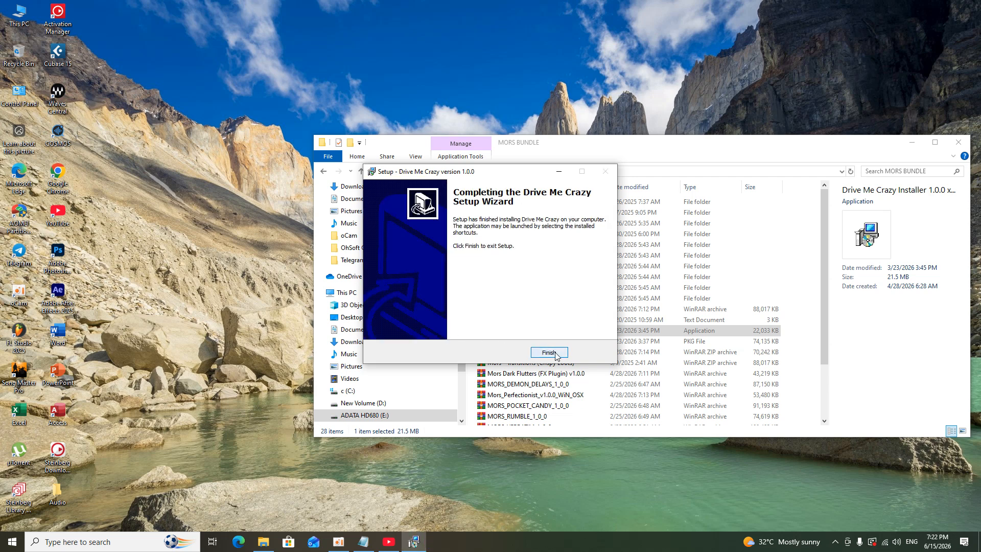
{"action": "left_click", "coordinate": [550, 352]}
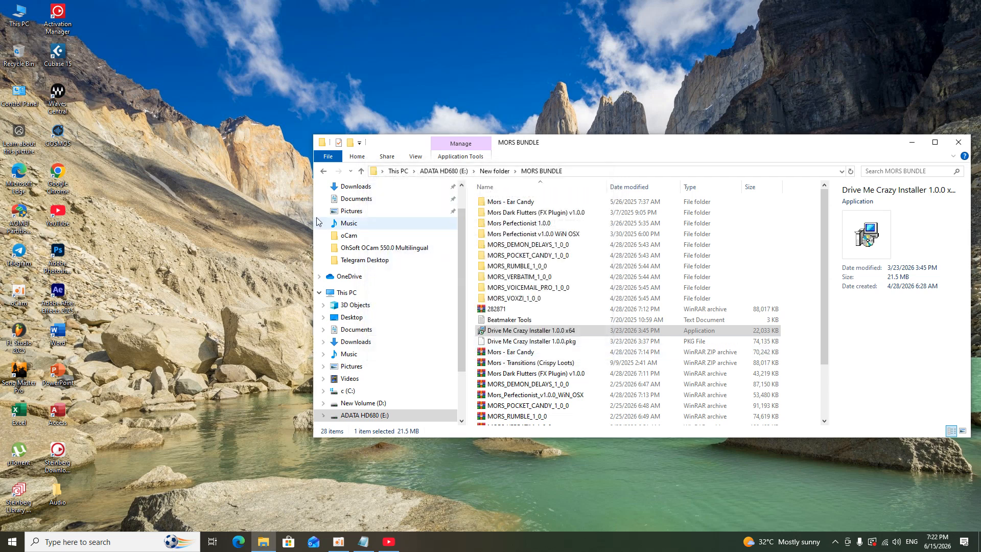
- Launch FL Studio 2025 from the desktop and close its welcome window
{"action": "left_click", "coordinate": [28, 333]}
{"action": "double_click", "coordinate": [33, 326]}
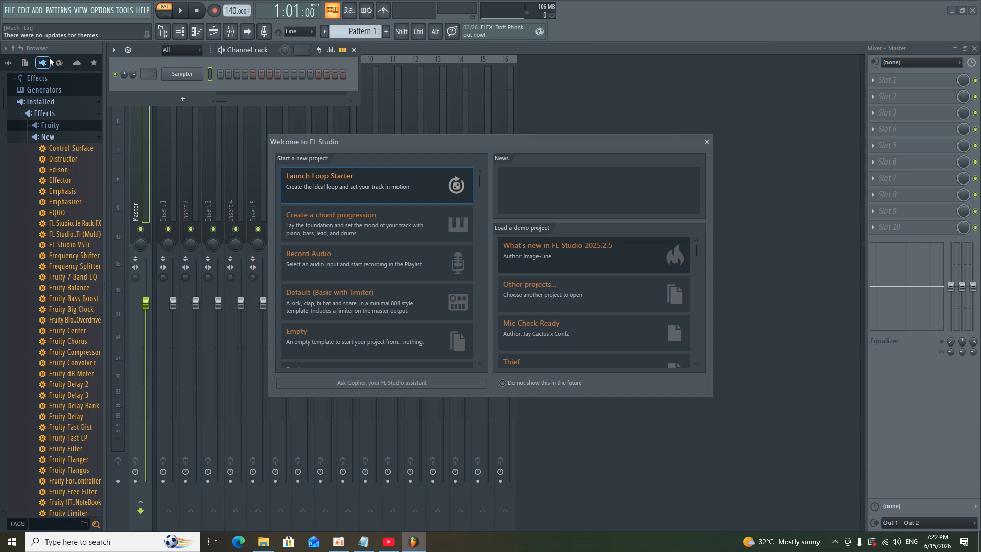
{"action": "left_click", "coordinate": [706, 141]}
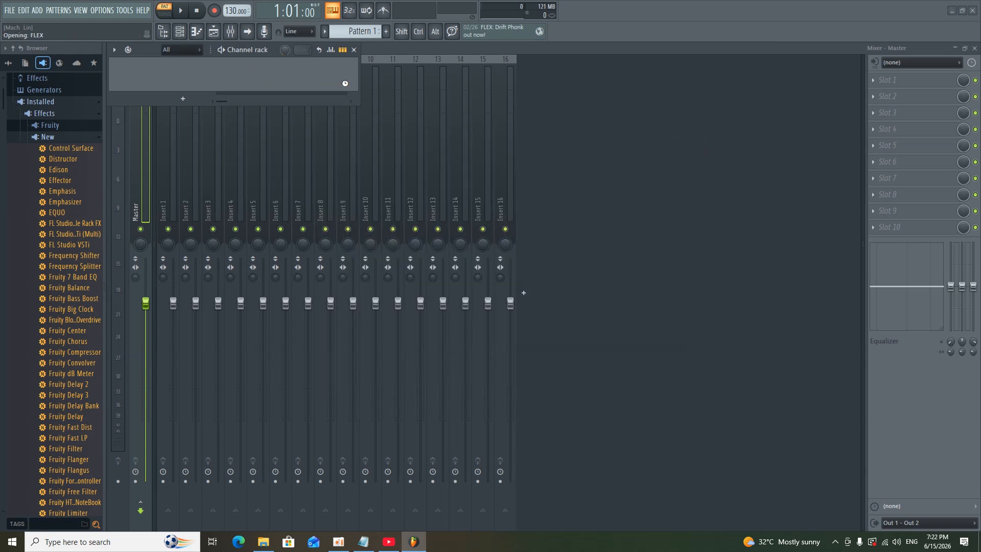
- Refresh the plugin list with a fast scan and dismiss the completion message
{"action": "left_click", "coordinate": [37, 10]}
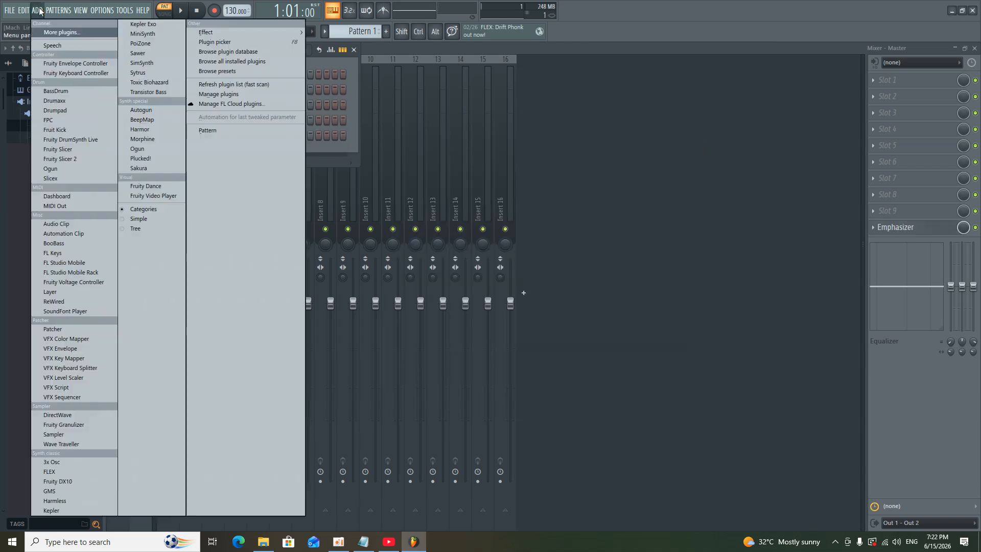
{"action": "left_click", "coordinate": [281, 86]}
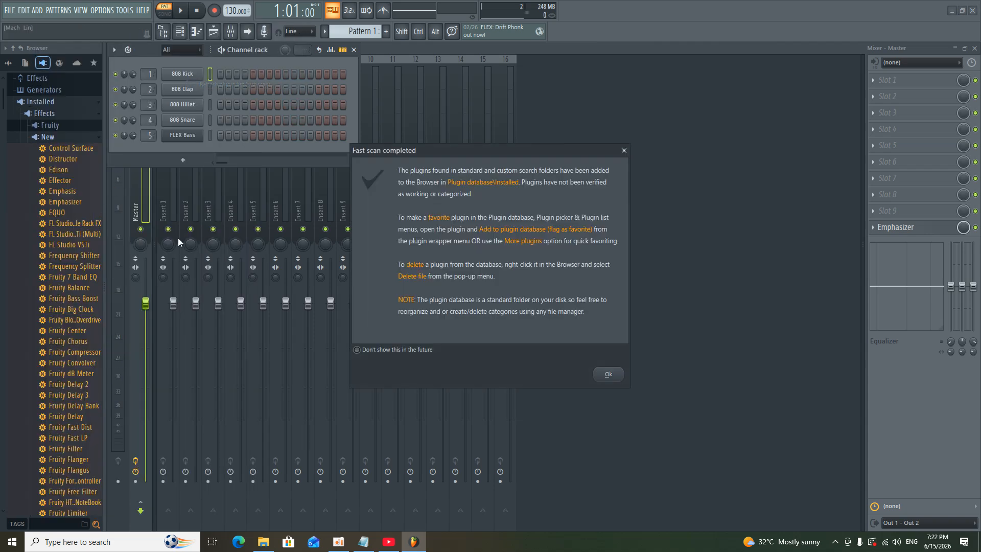
{"action": "left_click", "coordinate": [598, 377]}
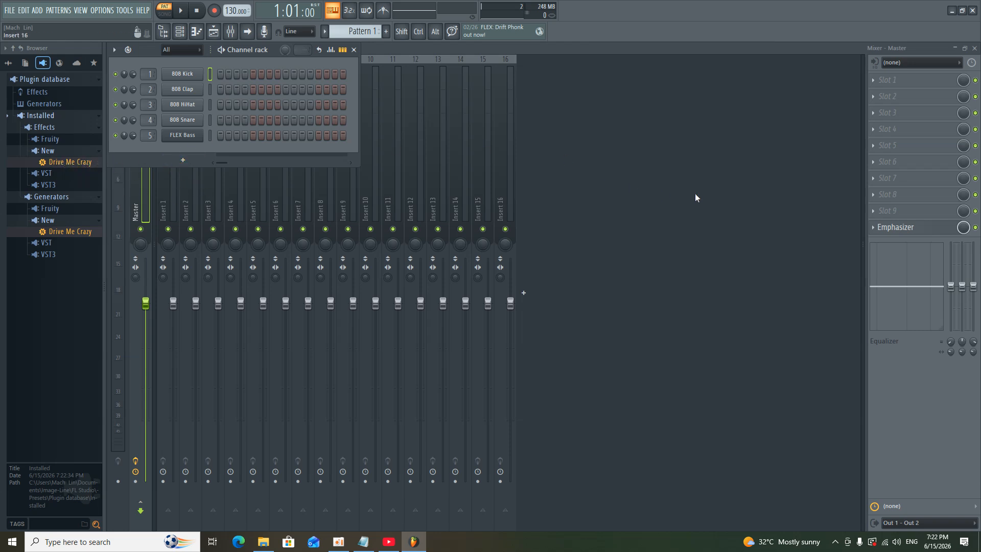
- Flag the Drive Me Crazy VST3 effect as favorite and load it into slot 1 of the Master mixer track
{"action": "left_click", "coordinate": [877, 81]}
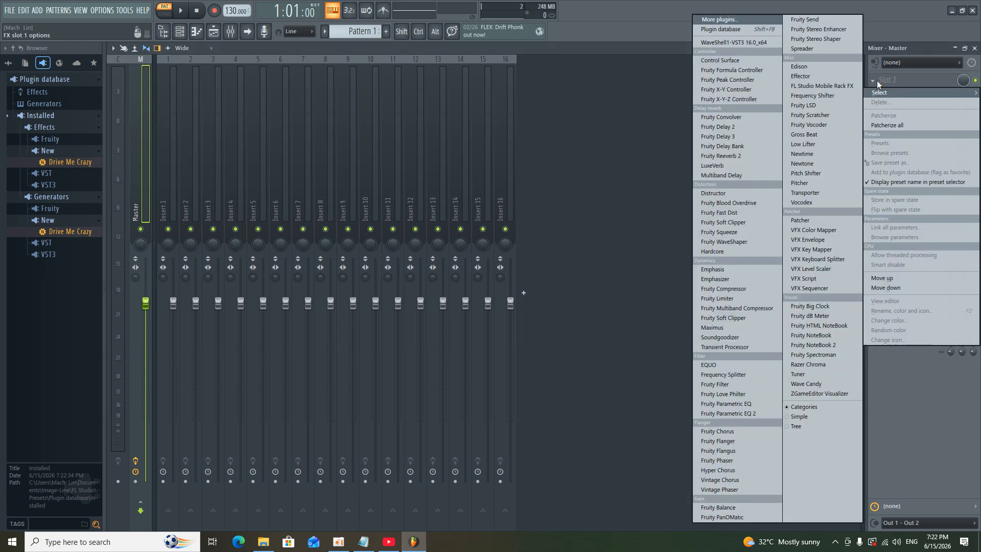
{"action": "left_click", "coordinate": [728, 21]}
{"action": "scroll", "coordinate": [551, 213], "scroll_direction": "down", "scroll_amount": 10}
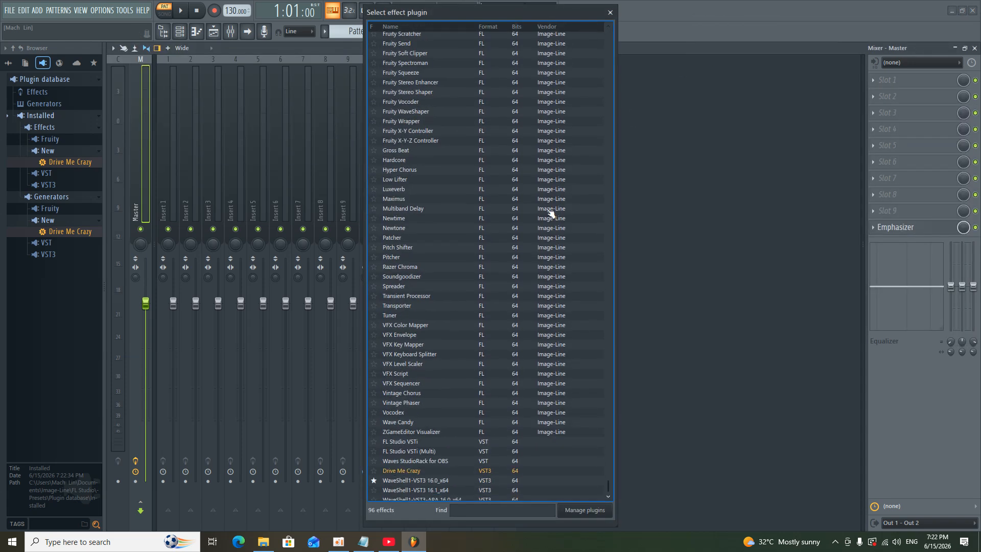
{"action": "scroll", "coordinate": [551, 213], "scroll_direction": "down", "scroll_amount": 1}
{"action": "left_click", "coordinate": [380, 466]}
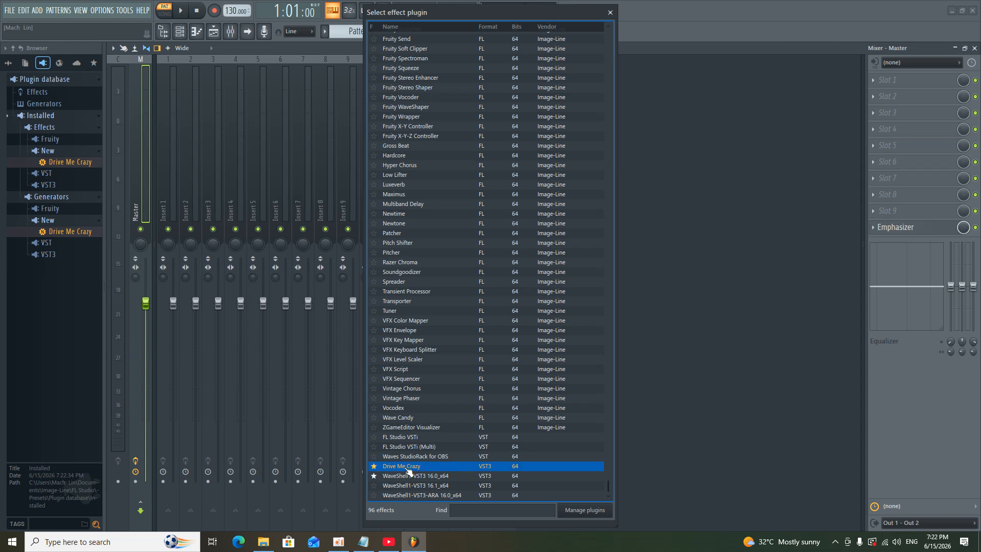
{"action": "double_click", "coordinate": [407, 467]}
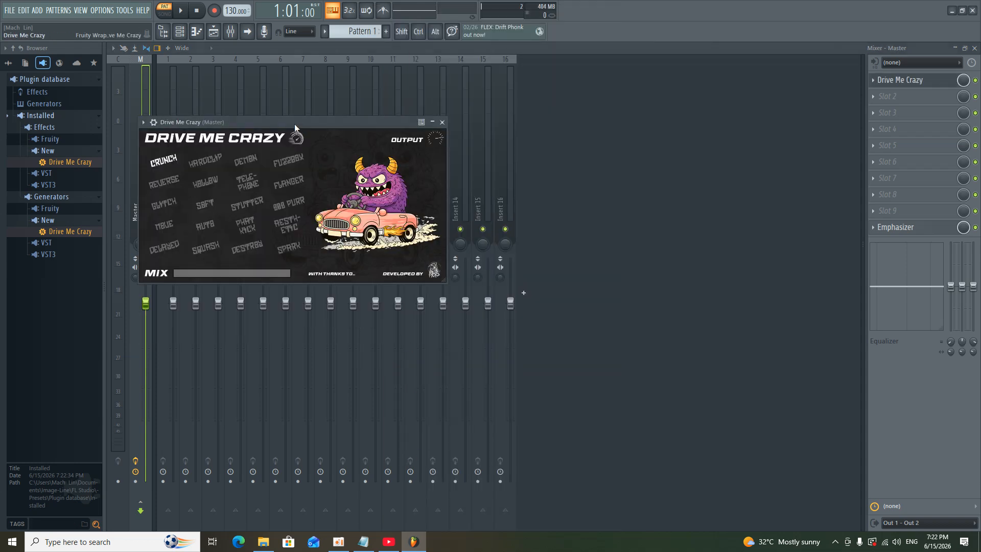
{"action": "left_click_drag", "start_coordinate": [295, 124], "coordinate": [464, 133]}
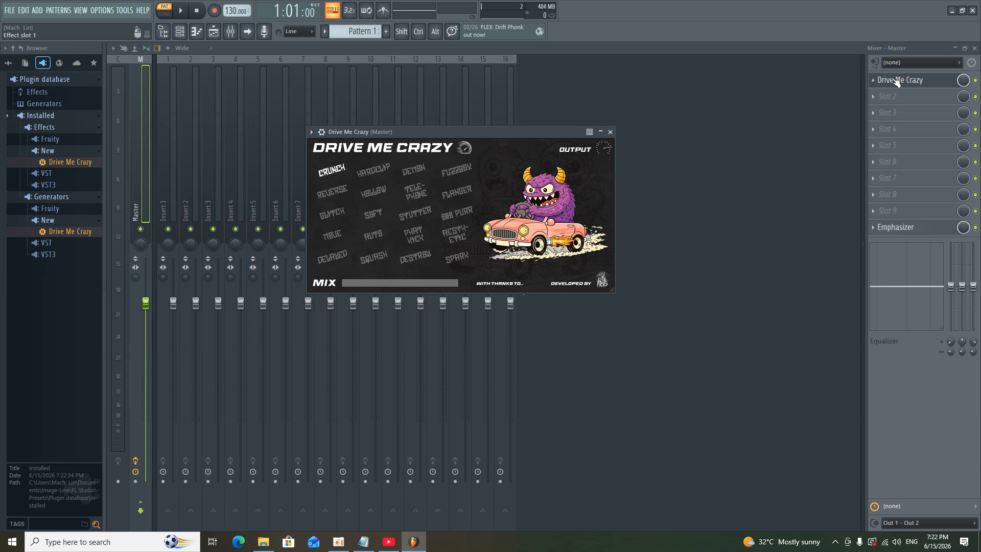
- Minimize FL Studio, switch to YouTube and open the short demonstrating Drive Me Crazy from the "mors plugin" results
{"action": "left_click", "coordinate": [952, 10]}
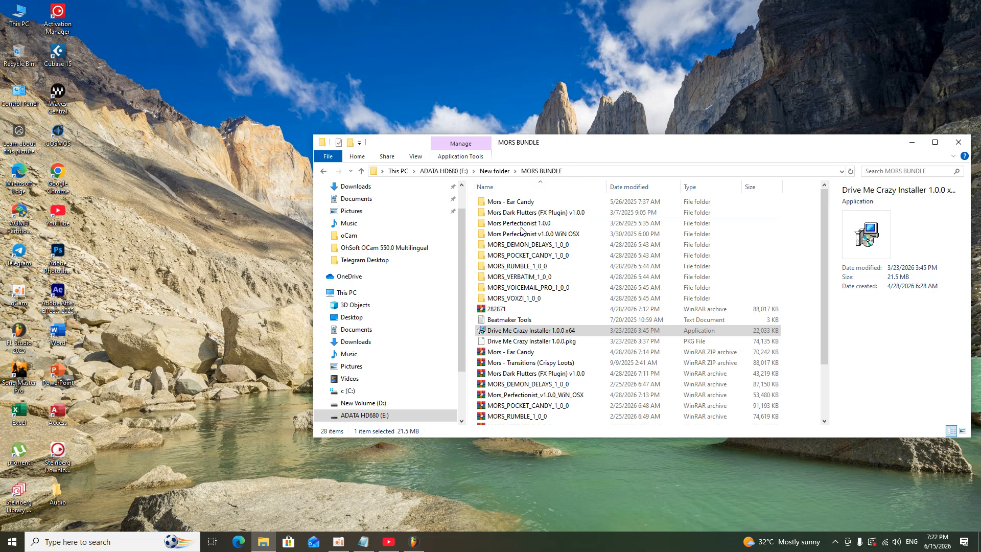
{"action": "left_click", "coordinate": [388, 541]}
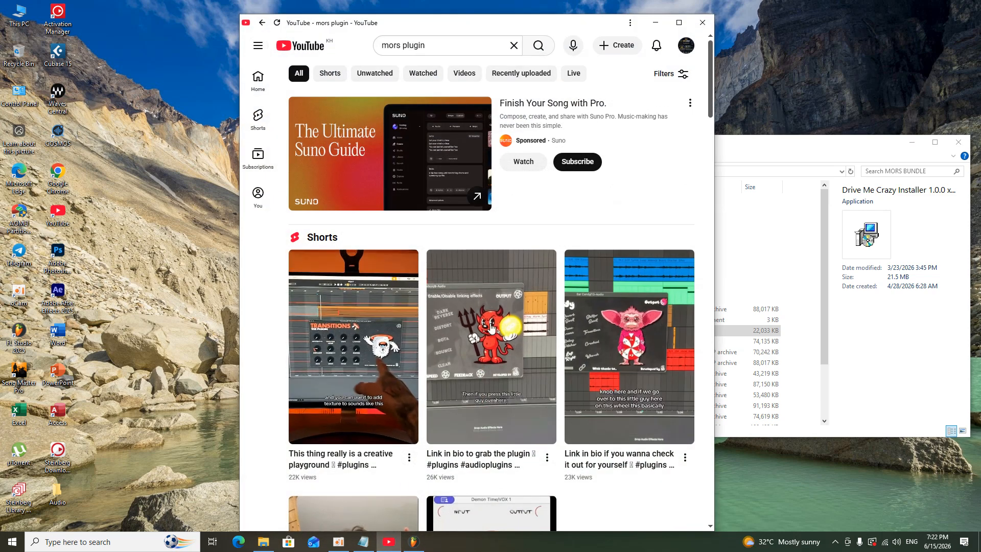
{"action": "scroll", "coordinate": [488, 335], "scroll_direction": "down", "scroll_amount": 2}
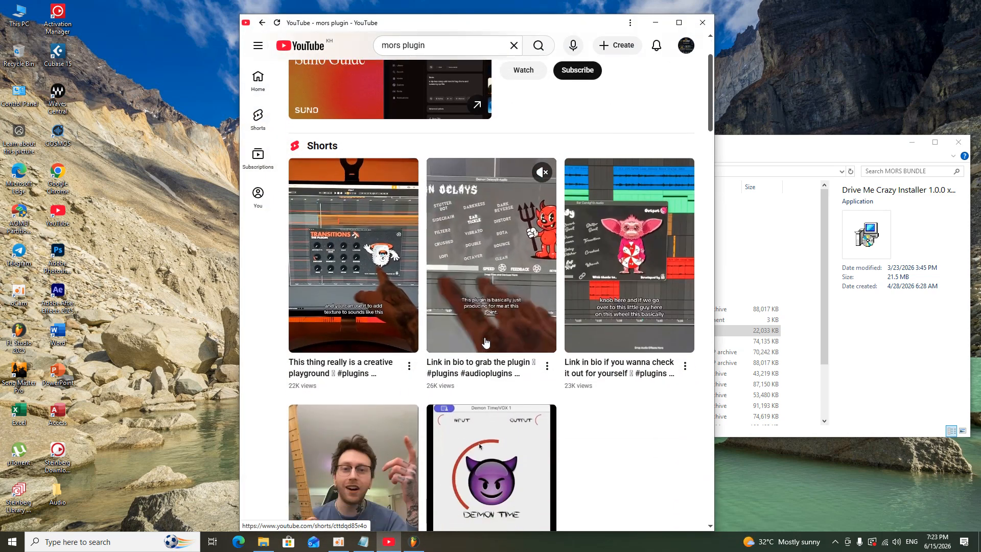
{"action": "scroll", "coordinate": [486, 341], "scroll_direction": "down", "scroll_amount": 3}
{"action": "scroll", "coordinate": [486, 340], "scroll_direction": "down", "scroll_amount": 12}
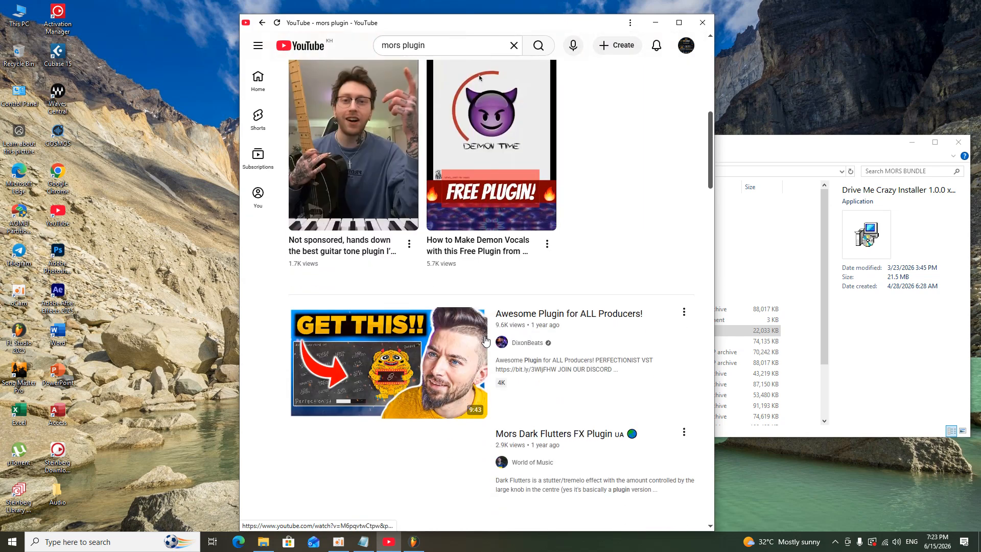
{"action": "scroll", "coordinate": [485, 339], "scroll_direction": "down", "scroll_amount": 9}
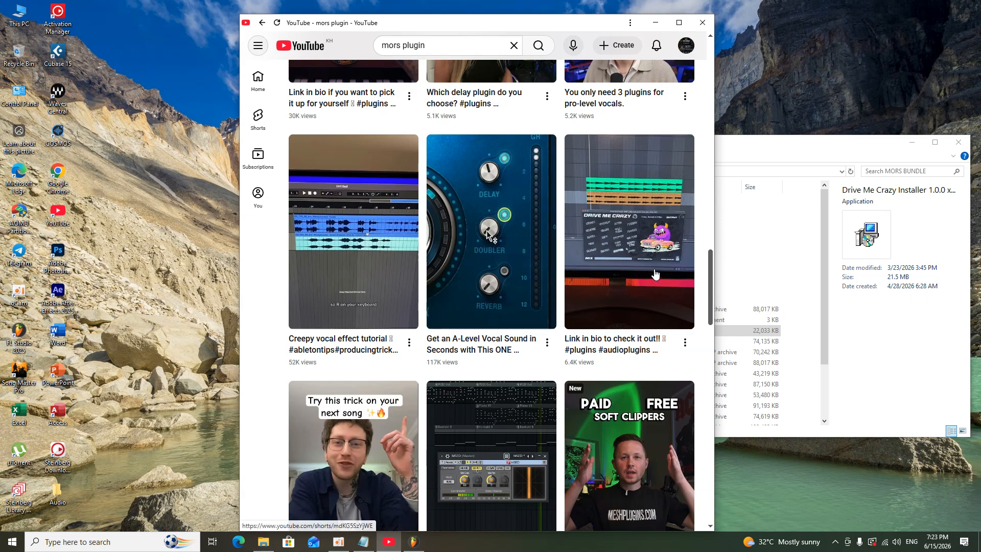
{"action": "left_click", "coordinate": [615, 265]}
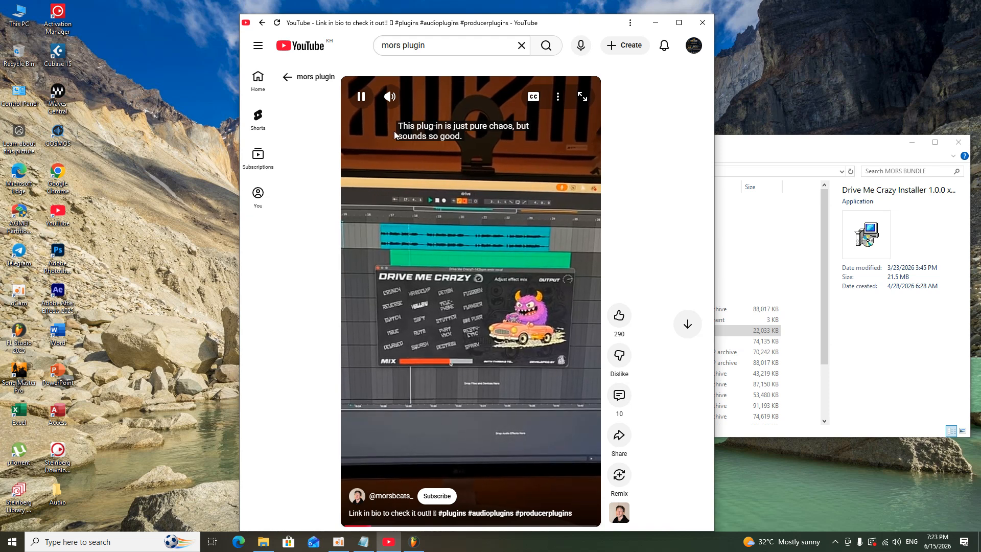
- Watch the start of the Drive Me Crazy short, pause it and close YouTube
{"action": "mouse_move", "coordinate": [423, 102]}
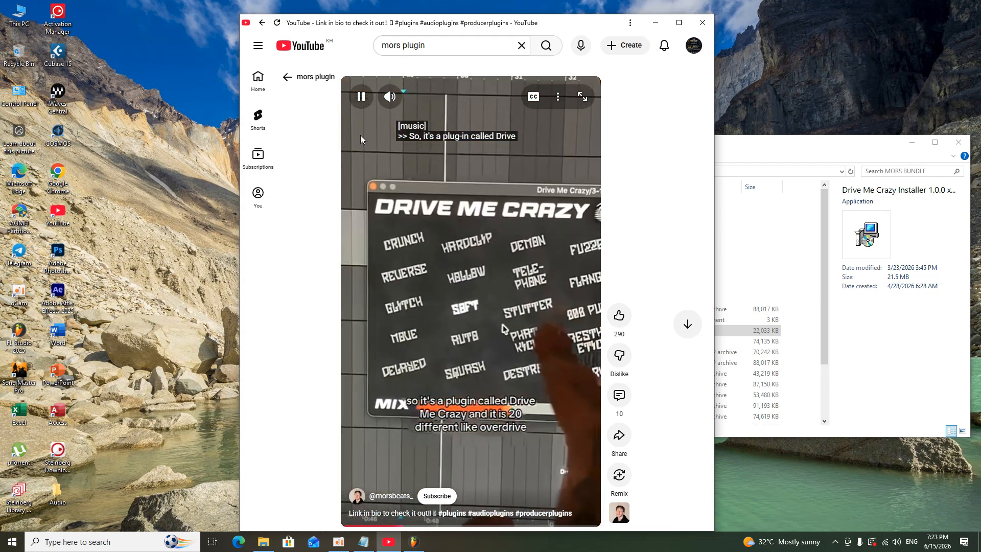
{"action": "left_click", "coordinate": [362, 99]}
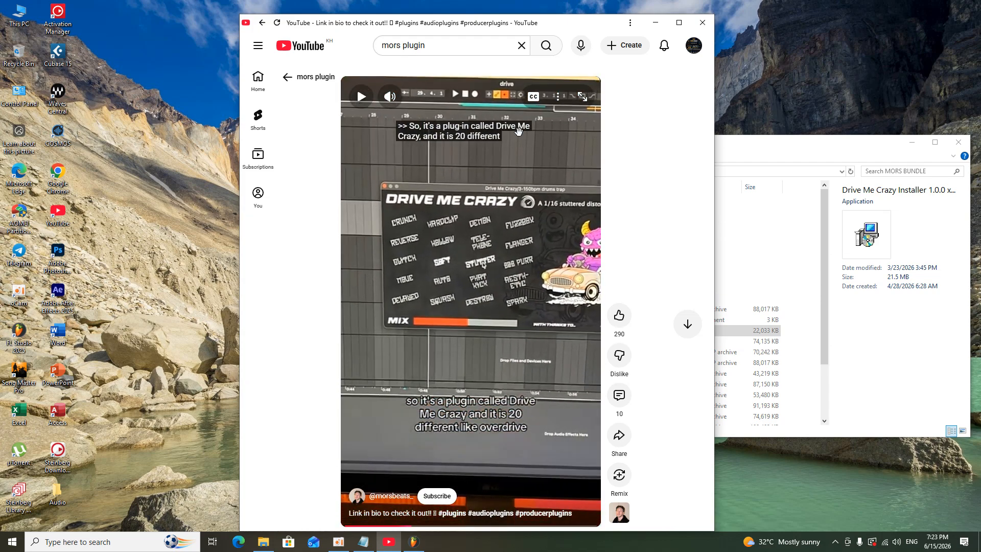
{"action": "left_click", "coordinate": [703, 25]}
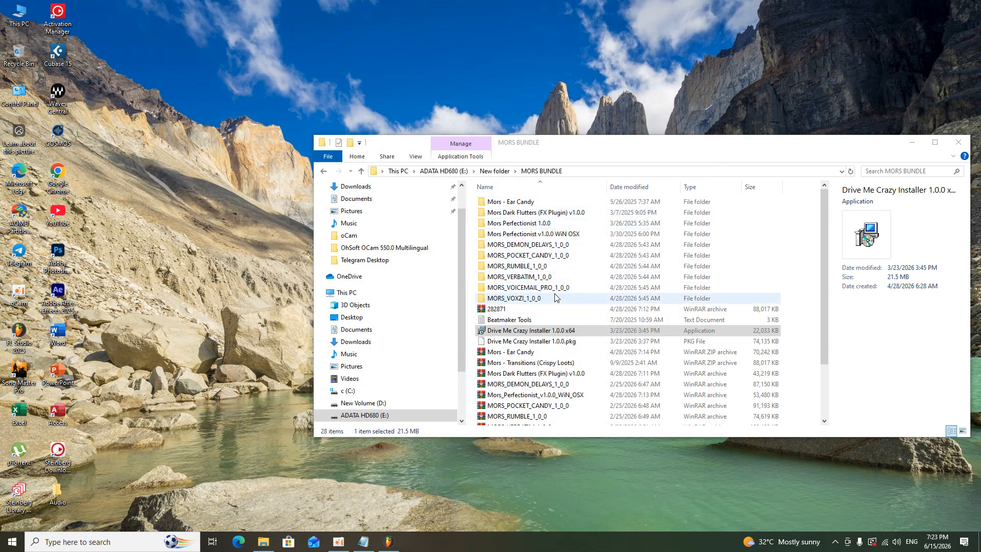
- Run Ear Candy Installer 1.0.0 x64 from the Mors - Ear Candy folder, accept the license and complete a full installation with the default folders
{"action": "double_click", "coordinate": [529, 203]}
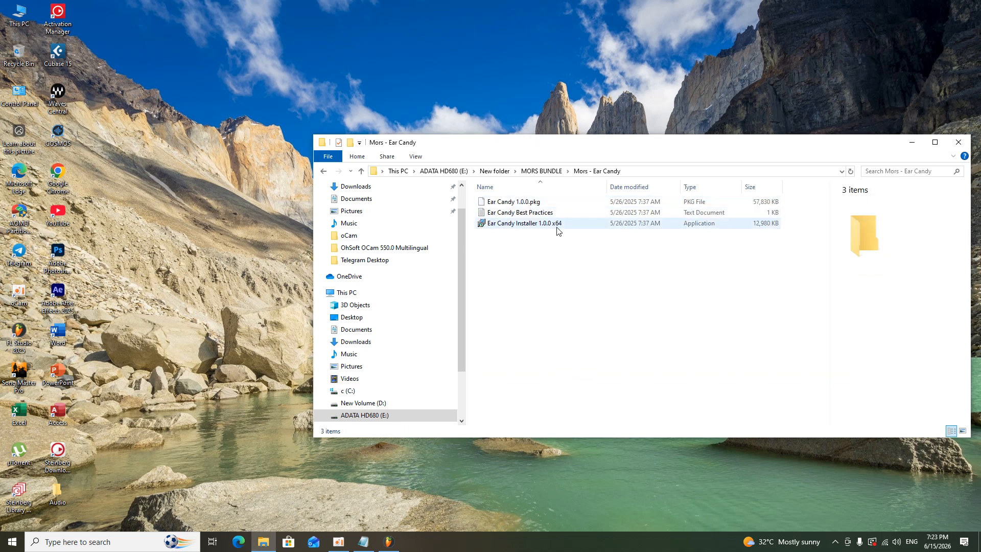
{"action": "double_click", "coordinate": [558, 225]}
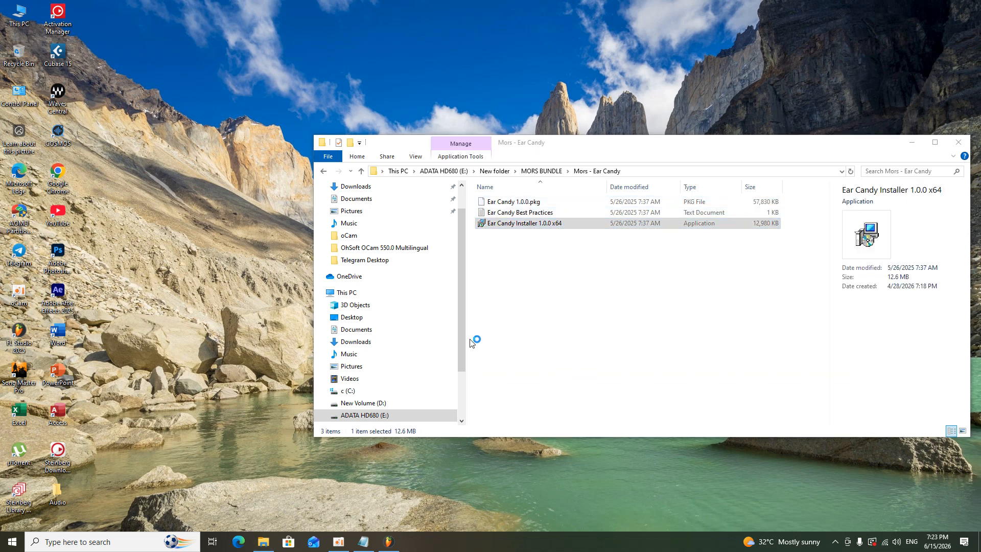
{"action": "left_click", "coordinate": [430, 323]}
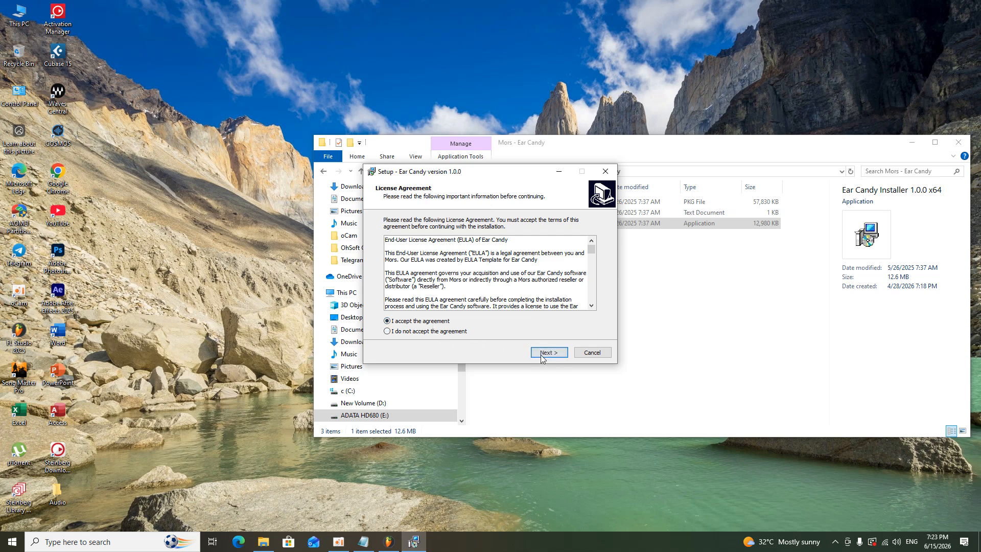
{"action": "left_click", "coordinate": [546, 354]}
{"action": "left_click", "coordinate": [549, 352]}
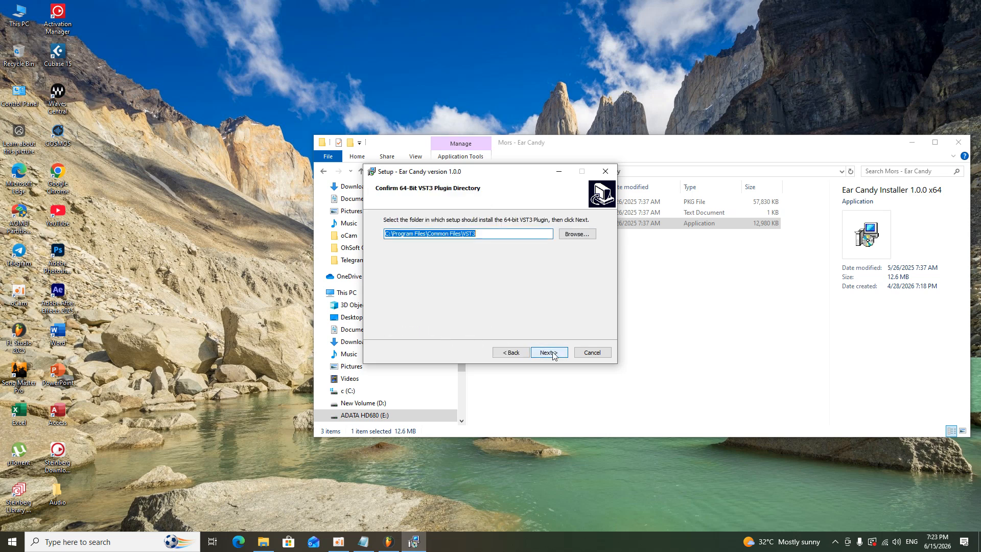
{"action": "left_click", "coordinate": [549, 353]}
{"action": "left_click", "coordinate": [548, 353]}
{"action": "left_click", "coordinate": [551, 352]}
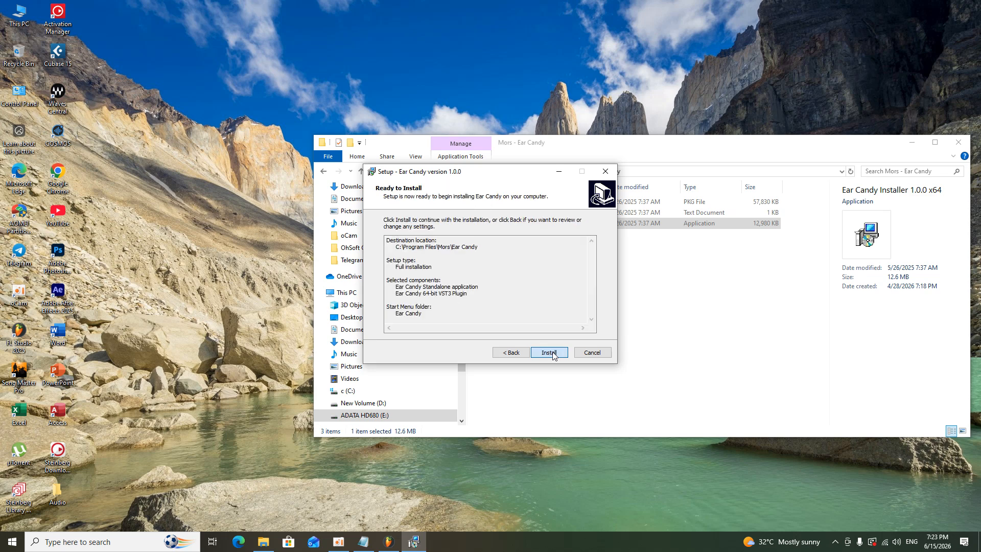
{"action": "left_click", "coordinate": [552, 352]}
{"action": "left_click", "coordinate": [550, 353]}
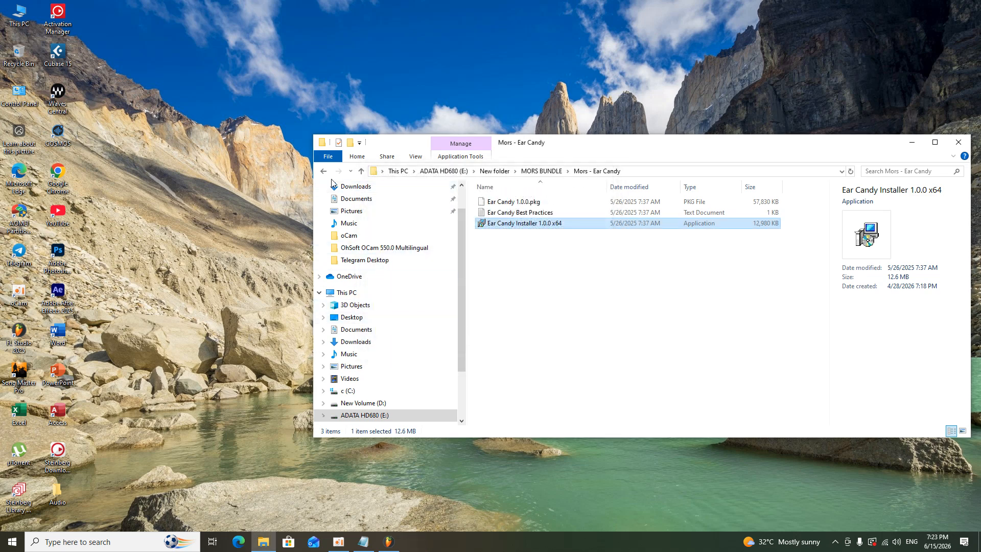
- Launch FL Studio, dismiss its welcome window and refresh the plugin list with a fast scan
{"action": "double_click", "coordinate": [19, 335]}
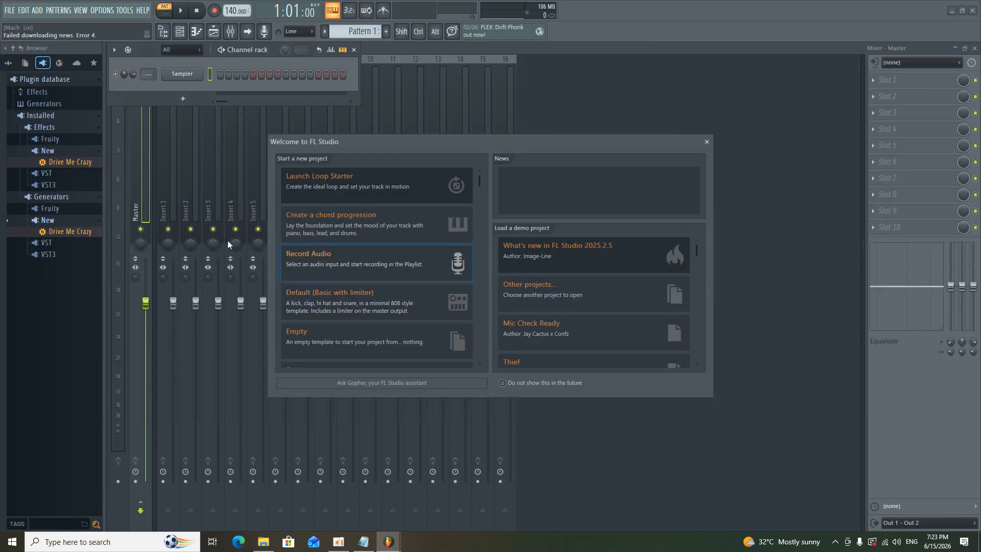
{"action": "left_click", "coordinate": [706, 142]}
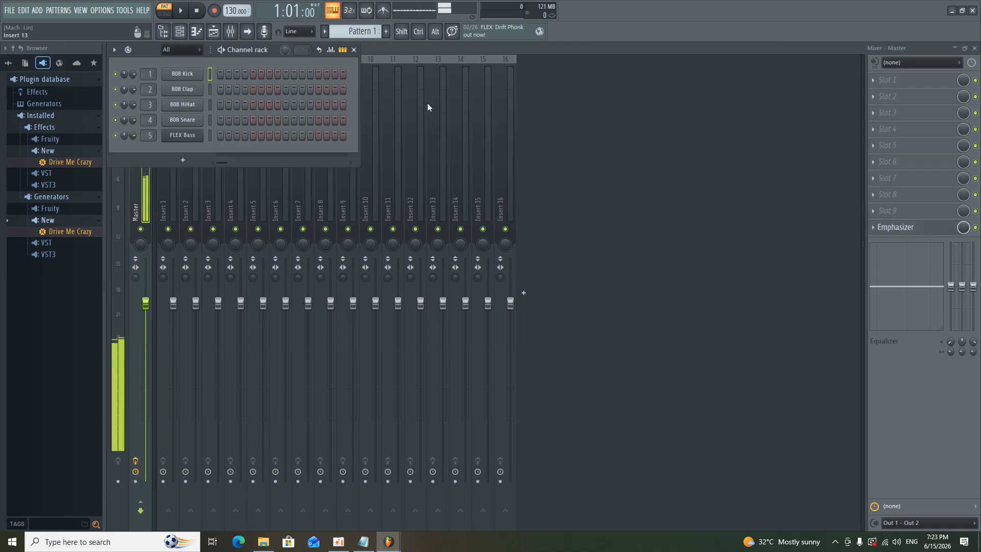
{"action": "left_click", "coordinate": [37, 10]}
{"action": "left_click", "coordinate": [255, 86]}
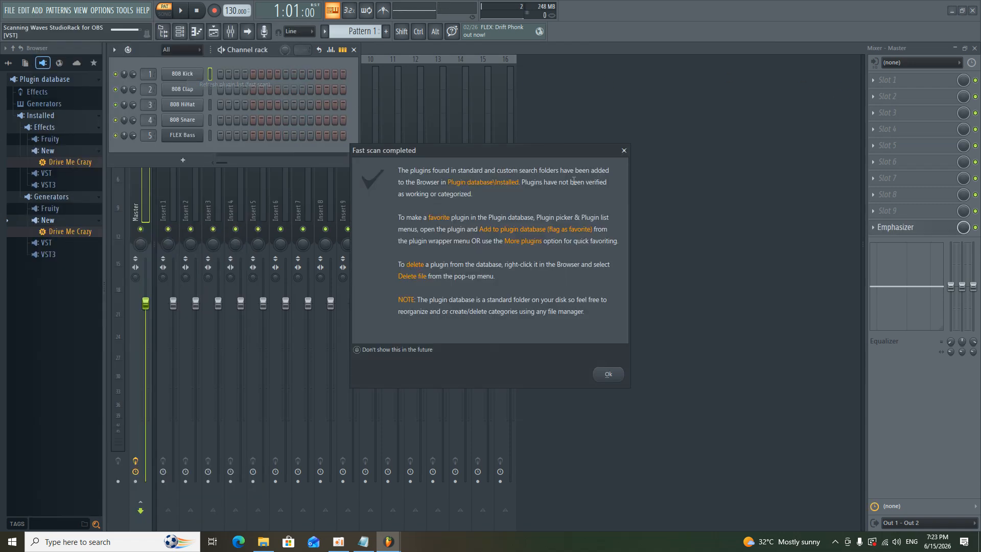
{"action": "left_click", "coordinate": [608, 374]}
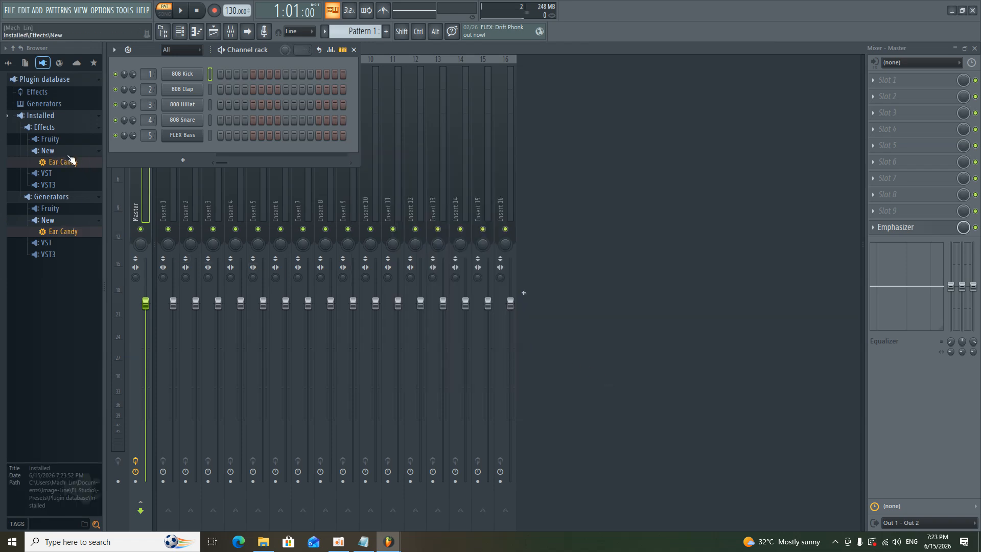
- Load the newly scanned Ear Candy effect into slot 1 of the Master mixer track and move its window aside
{"action": "left_click_drag", "start_coordinate": [83, 167], "coordinate": [901, 80]}
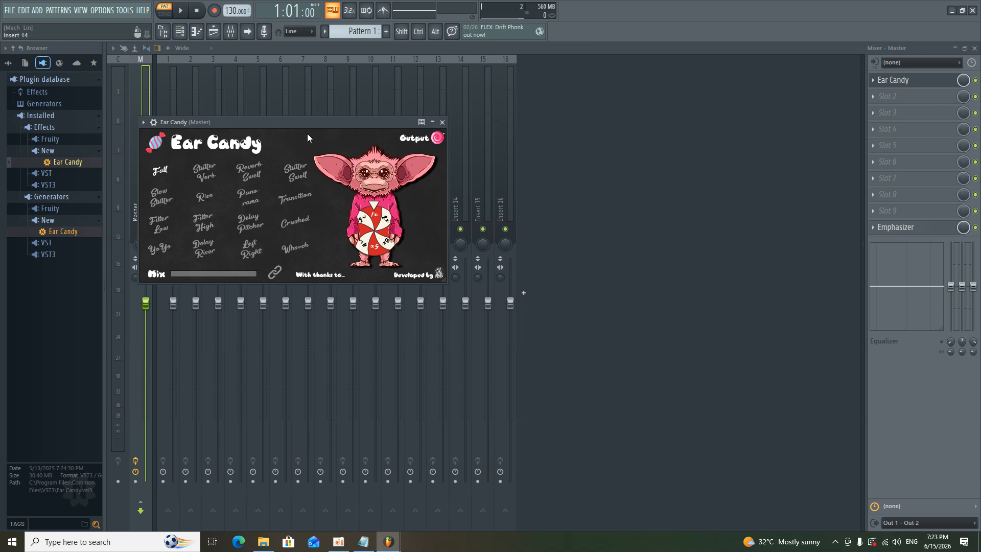
{"action": "left_click_drag", "start_coordinate": [323, 121], "coordinate": [657, 129]}
- Try several Ear Candy effects, select Transition and set the Mix to 0.4
{"action": "left_click", "coordinate": [534, 187]}
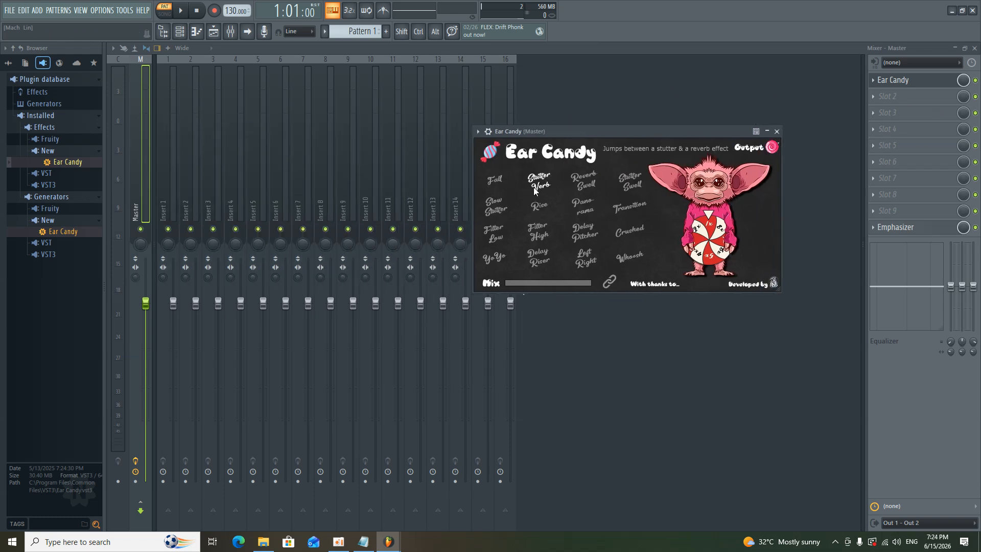
{"action": "left_click", "coordinate": [581, 190]}
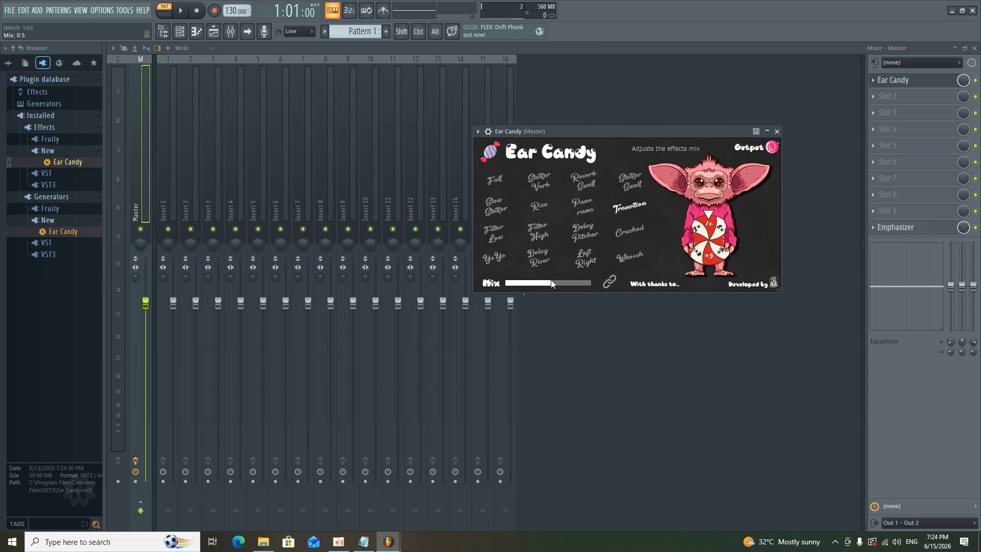
{"action": "left_click_drag", "start_coordinate": [551, 280], "coordinate": [542, 278]}
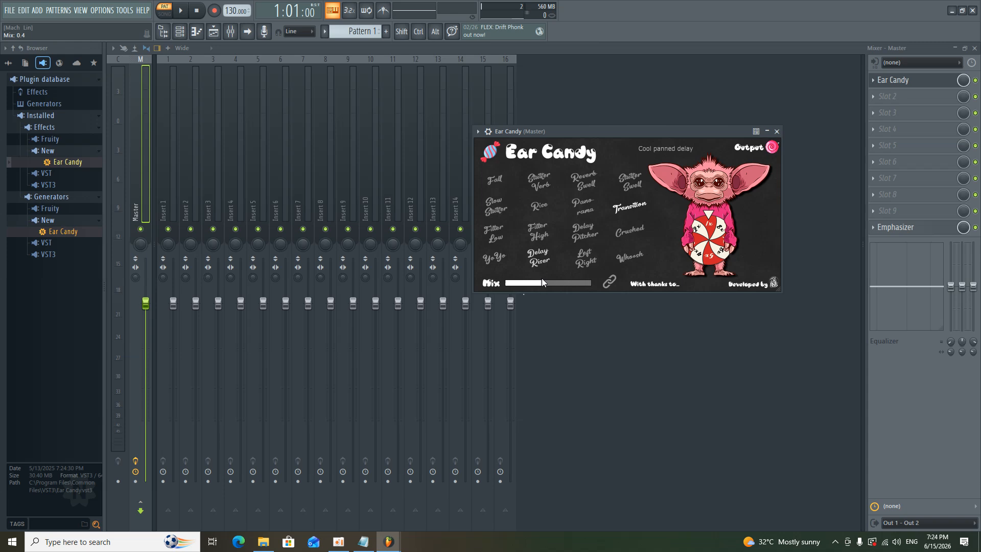
- Close FL Studio without saving the project and return to the MORS BUNDLE folder
{"action": "left_click", "coordinate": [974, 10]}
{"action": "left_click", "coordinate": [501, 299]}
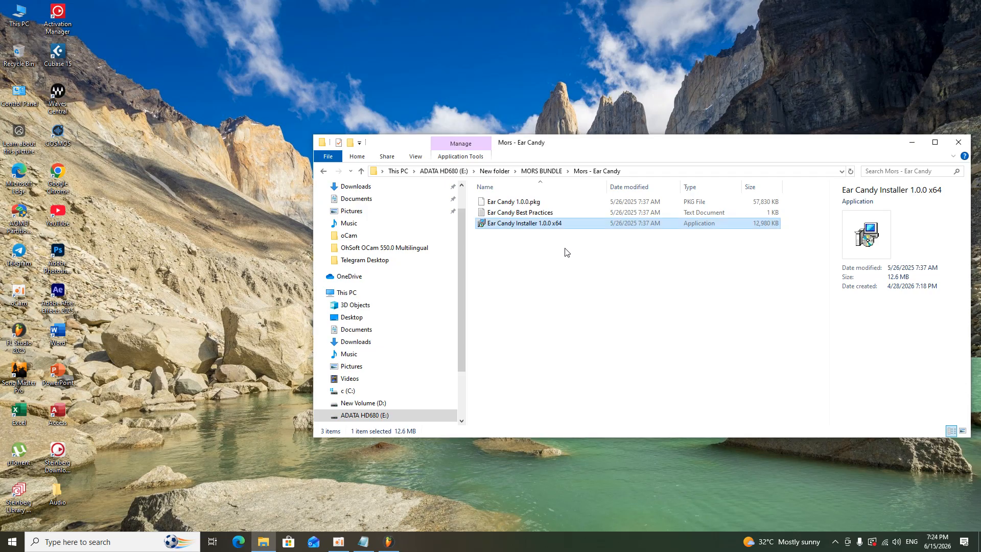
{"action": "left_click", "coordinate": [360, 173]}
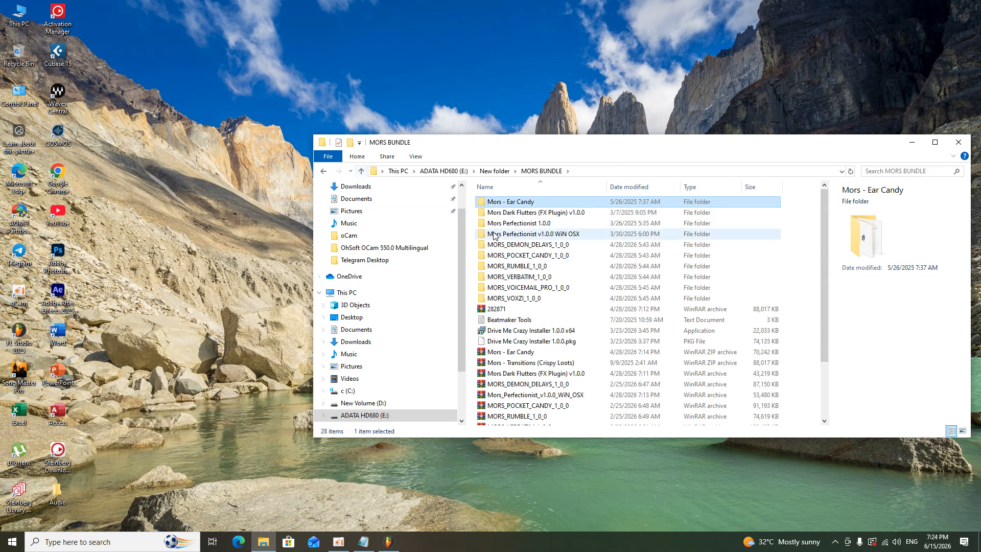
- Check the contents of the Mors Dark Flutters (FX Plugin) v1.0.0 folder and return to the MORS BUNDLE folder
{"action": "double_click", "coordinate": [513, 214]}
{"action": "left_click", "coordinate": [513, 214]}
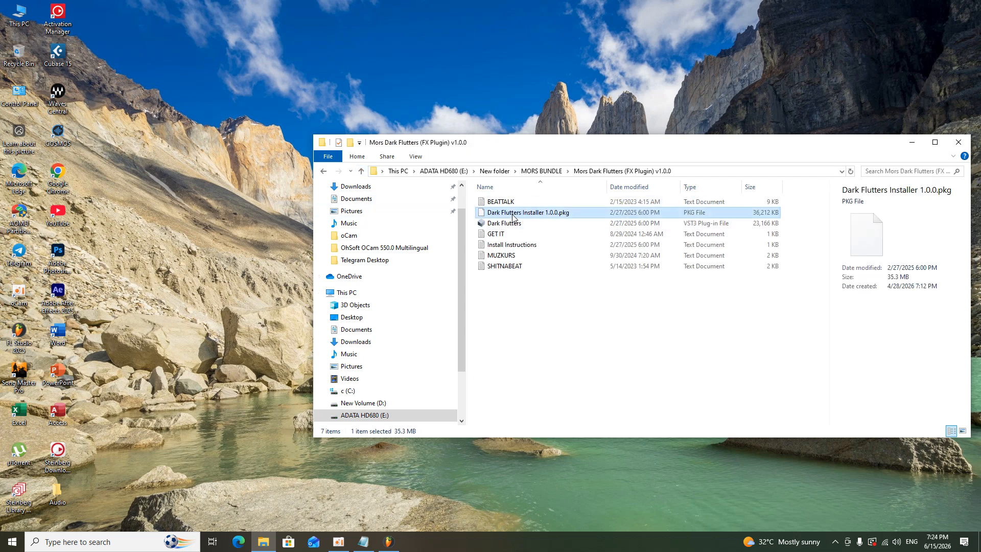
{"action": "left_click", "coordinate": [361, 172]}
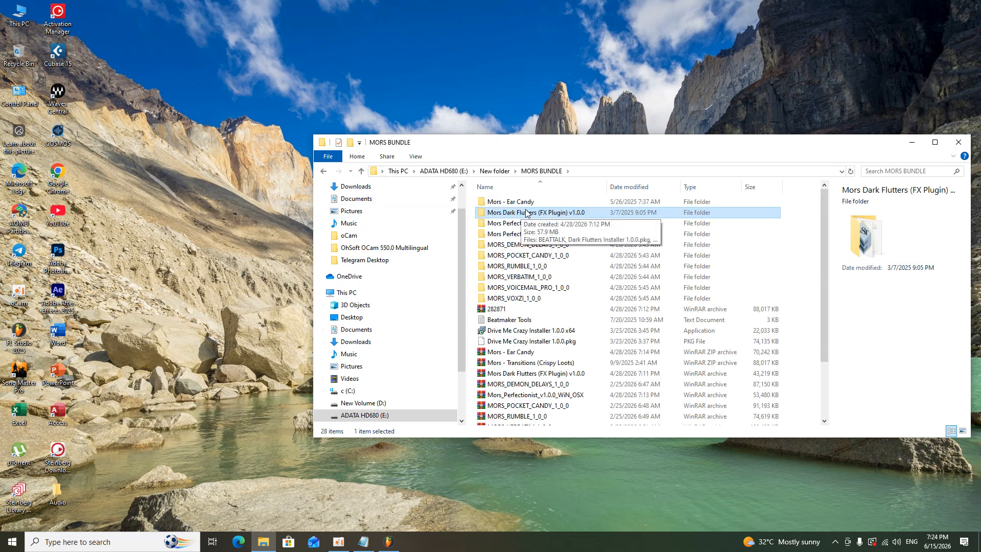
{"action": "left_click", "coordinate": [542, 214]}
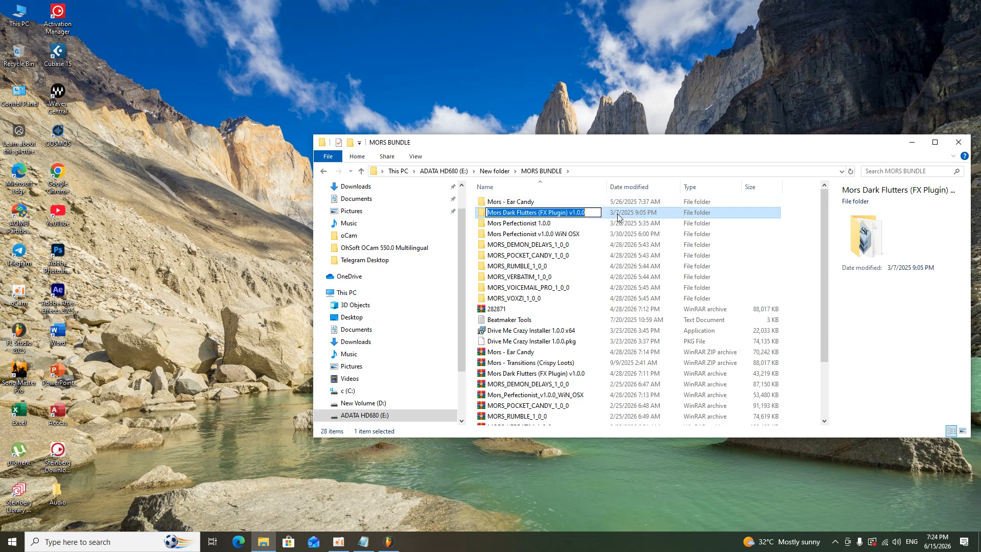
{"action": "left_click", "coordinate": [616, 215]}
- Run Perfectionist Installer 1.0.0 x64 from the Mors Perfectionist 1.0.0 folder, accept the license and complete a full installation with the default folders
{"action": "double_click", "coordinate": [526, 224]}
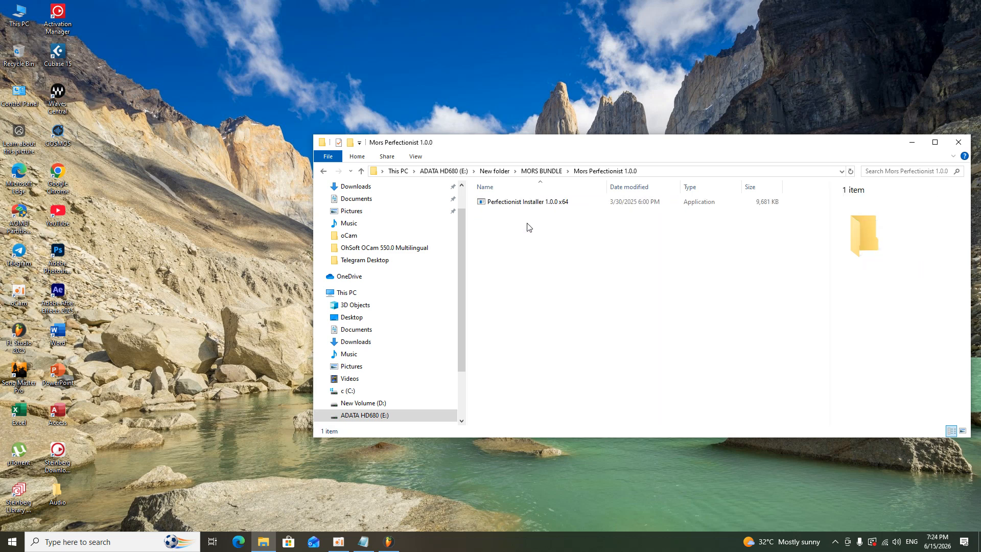
{"action": "left_click", "coordinate": [508, 207]}
{"action": "double_click", "coordinate": [508, 207]}
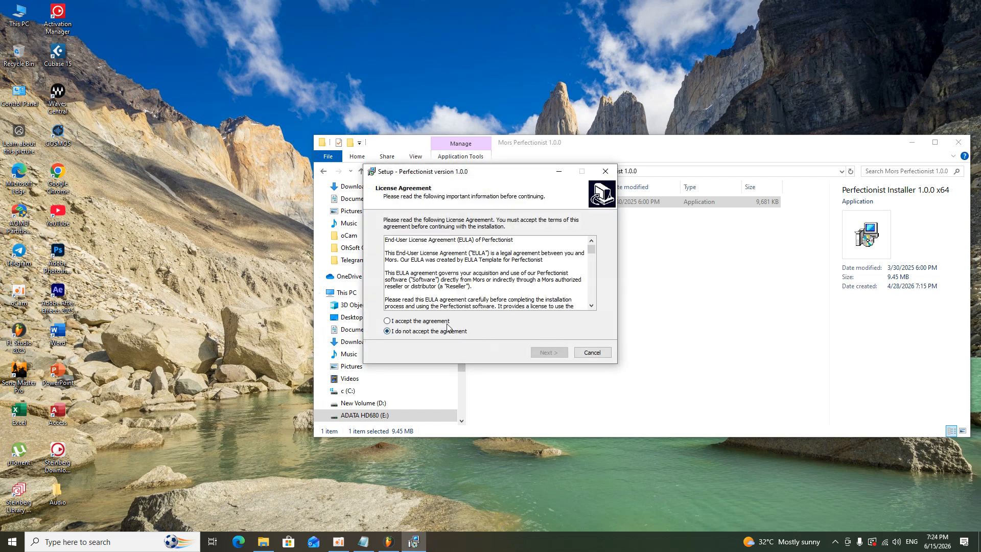
{"action": "left_click", "coordinate": [556, 352]}
{"action": "left_click", "coordinate": [556, 352]}
{"action": "left_click", "coordinate": [555, 354]}
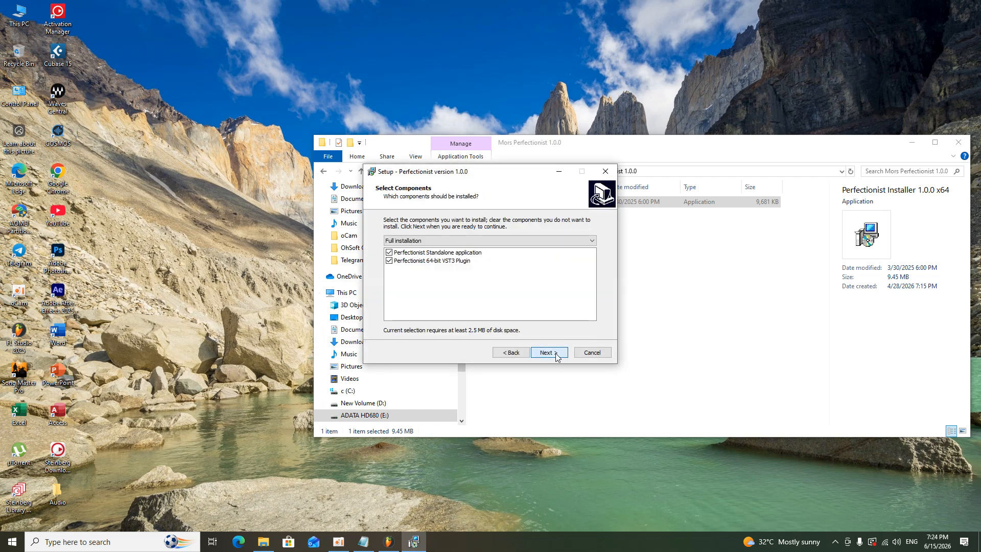
{"action": "left_click", "coordinate": [556, 353]}
{"action": "left_click", "coordinate": [556, 354]}
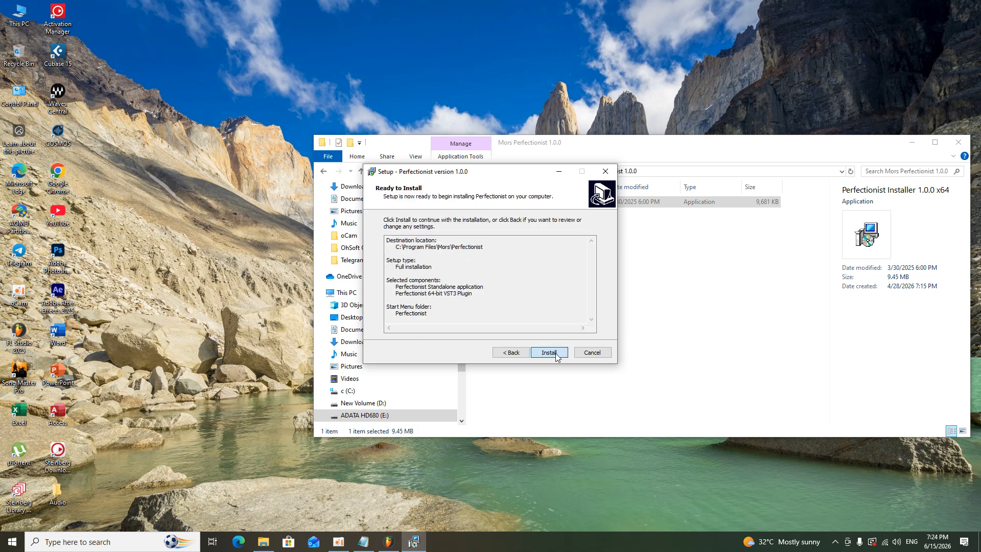
{"action": "left_click", "coordinate": [556, 353]}
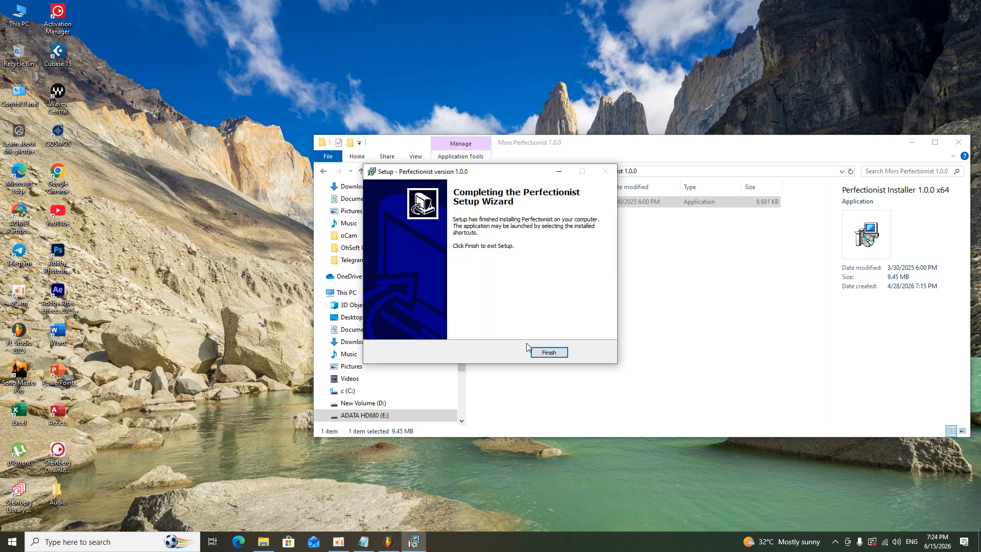
{"action": "left_click", "coordinate": [560, 354]}
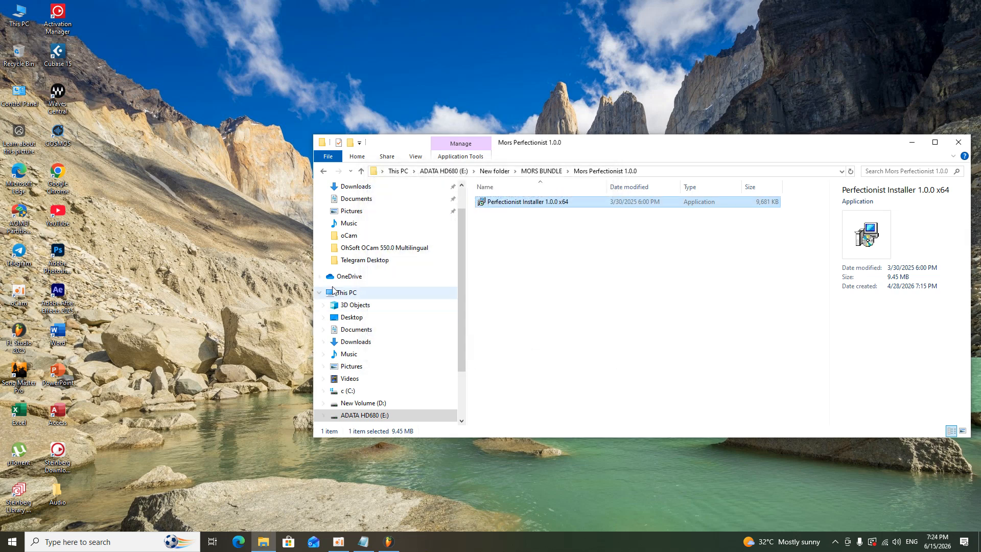
- Start FL Studio again, dismiss the welcome window and fast-scan for the newly installed Perfectionist plugin
{"action": "double_click", "coordinate": [5, 341]}
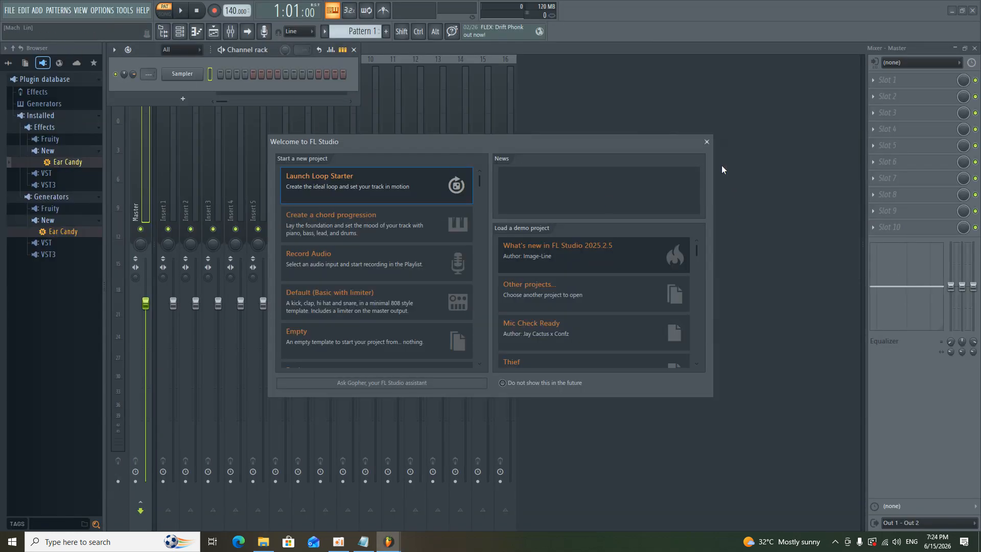
{"action": "left_click", "coordinate": [707, 142]}
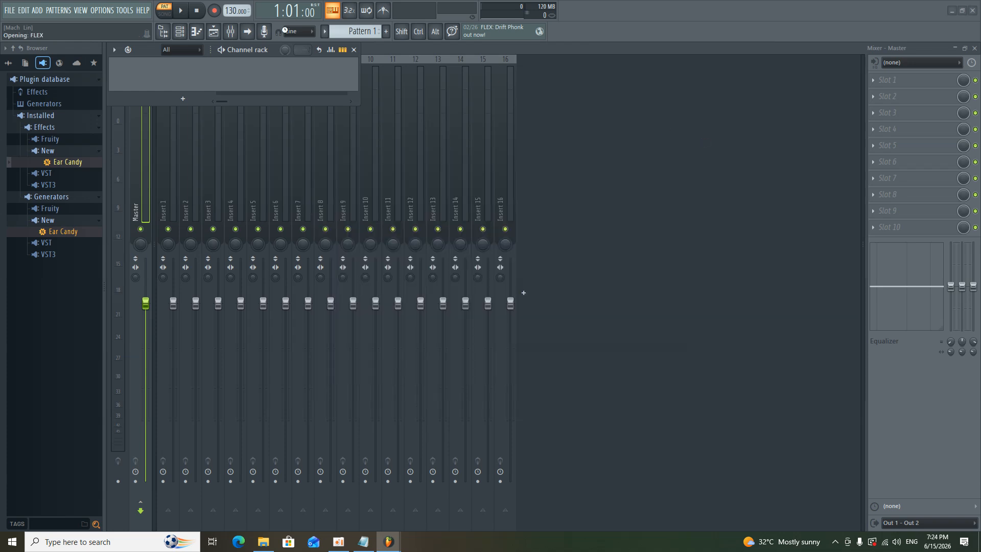
{"action": "left_click", "coordinate": [37, 11]}
{"action": "left_click", "coordinate": [234, 85]}
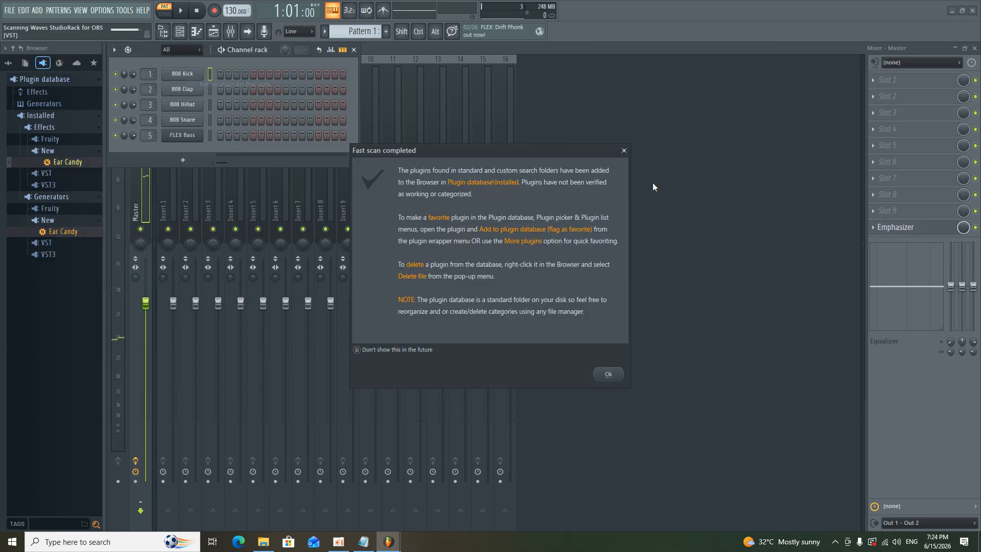
{"action": "left_click", "coordinate": [624, 374]}
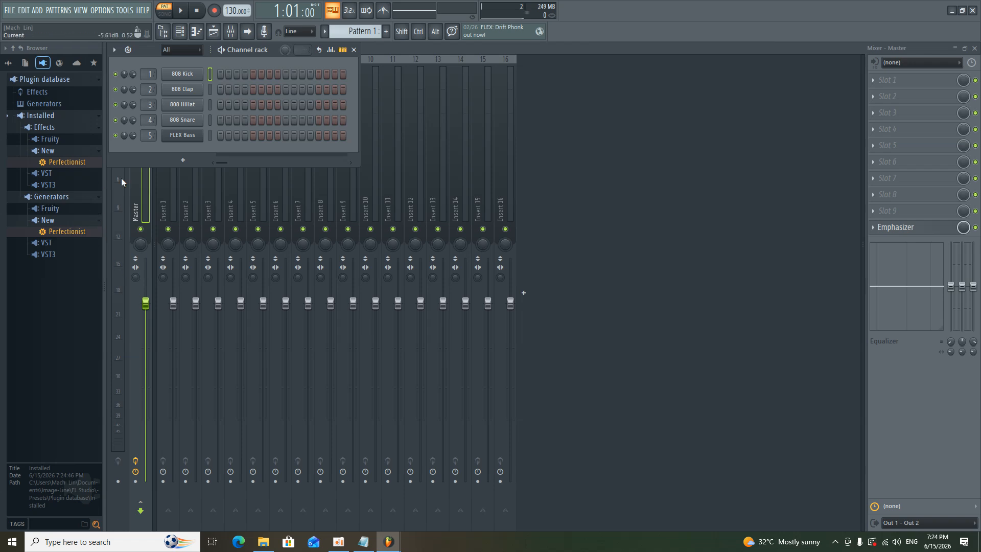
- Load the Perfectionist effect into slot 1 of the Master mixer track and move its window aside
{"action": "left_click_drag", "start_coordinate": [67, 161], "coordinate": [905, 77]}
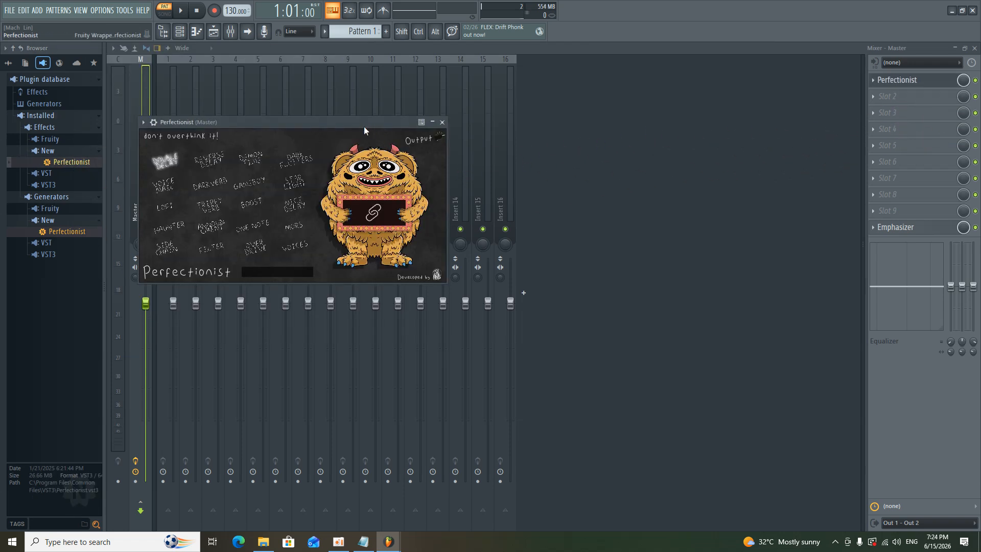
{"action": "left_click_drag", "start_coordinate": [363, 127], "coordinate": [669, 195]}
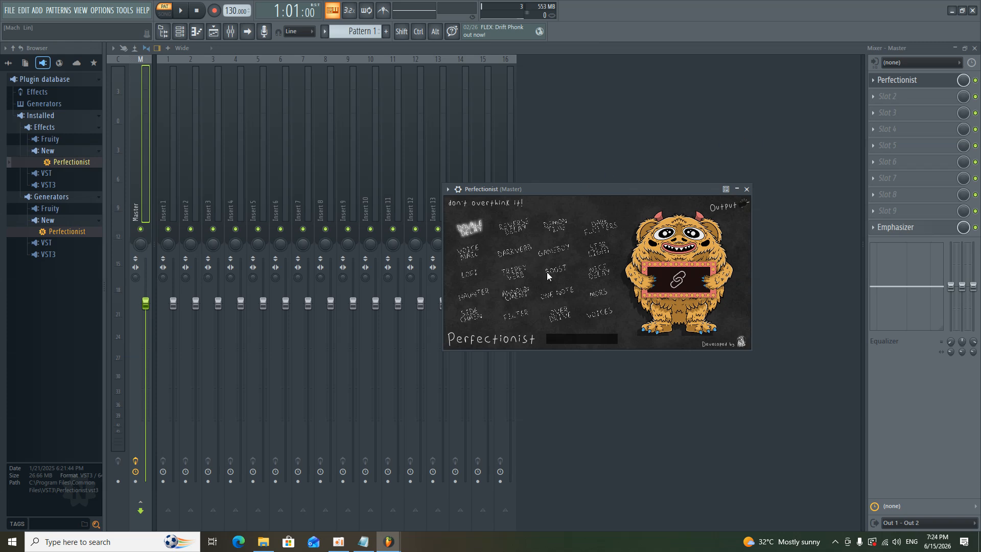
- Close both open FL Studio instances without saving their projects
{"action": "mouse_move", "coordinate": [397, 542]}
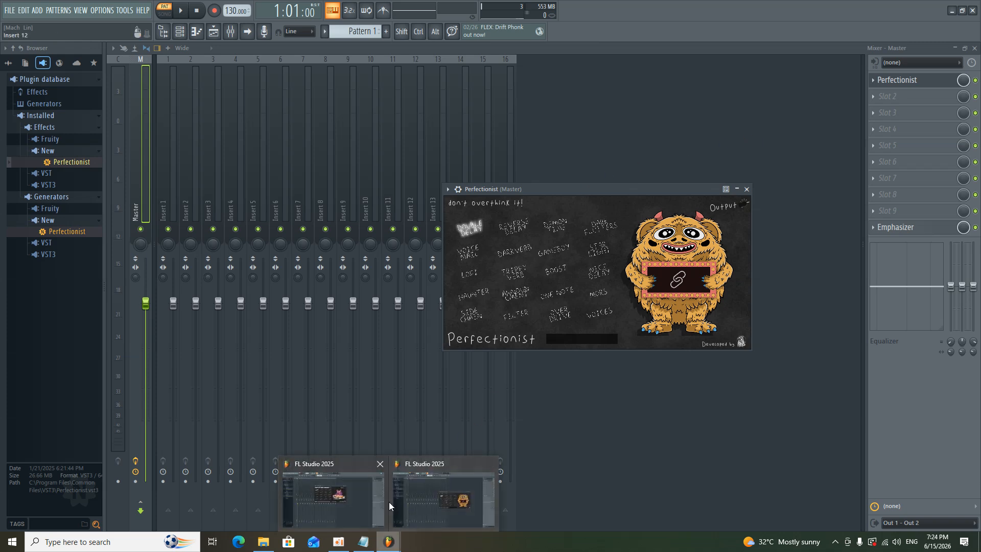
{"action": "left_click", "coordinate": [379, 466]}
{"action": "left_click", "coordinate": [504, 298]}
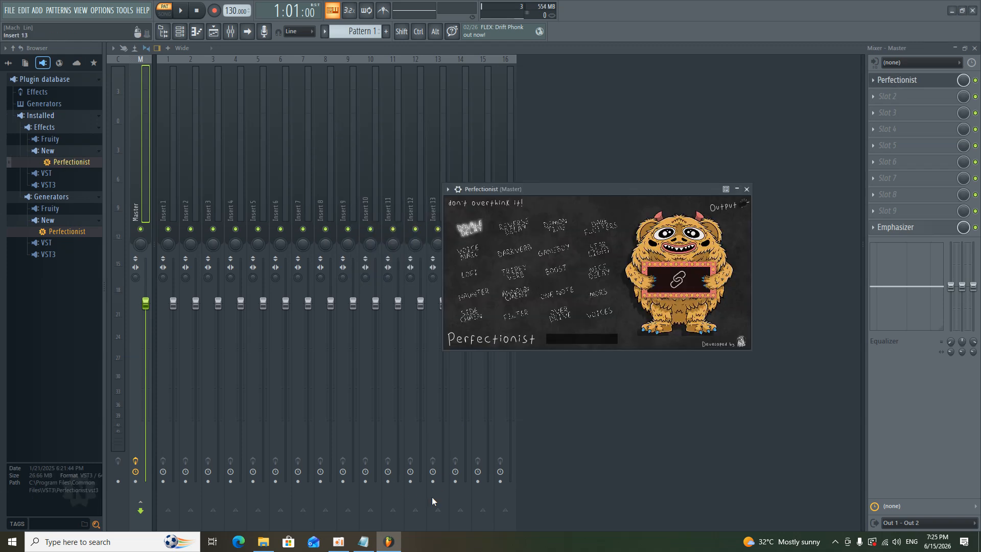
{"action": "mouse_move", "coordinate": [389, 541]}
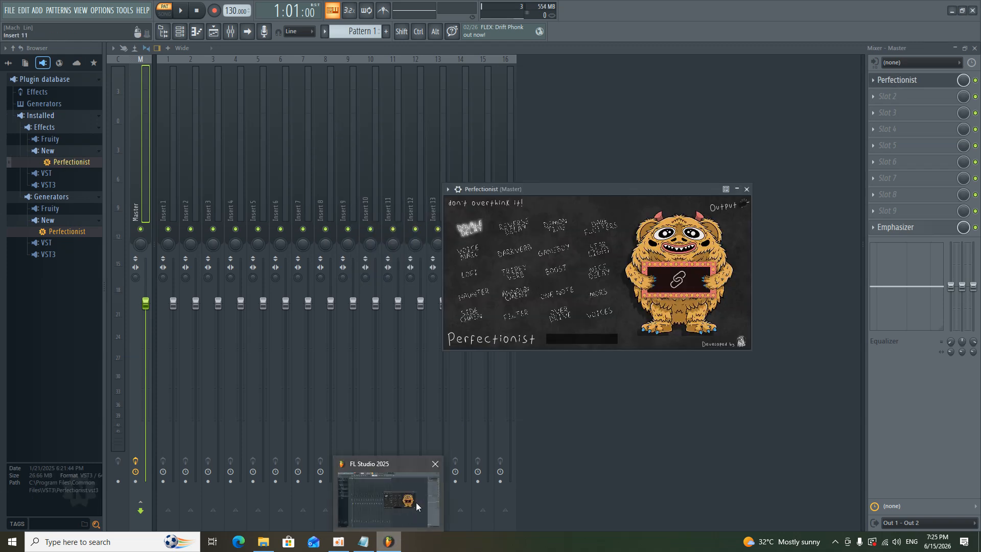
{"action": "left_click", "coordinate": [435, 464]}
{"action": "left_click", "coordinate": [504, 299]}
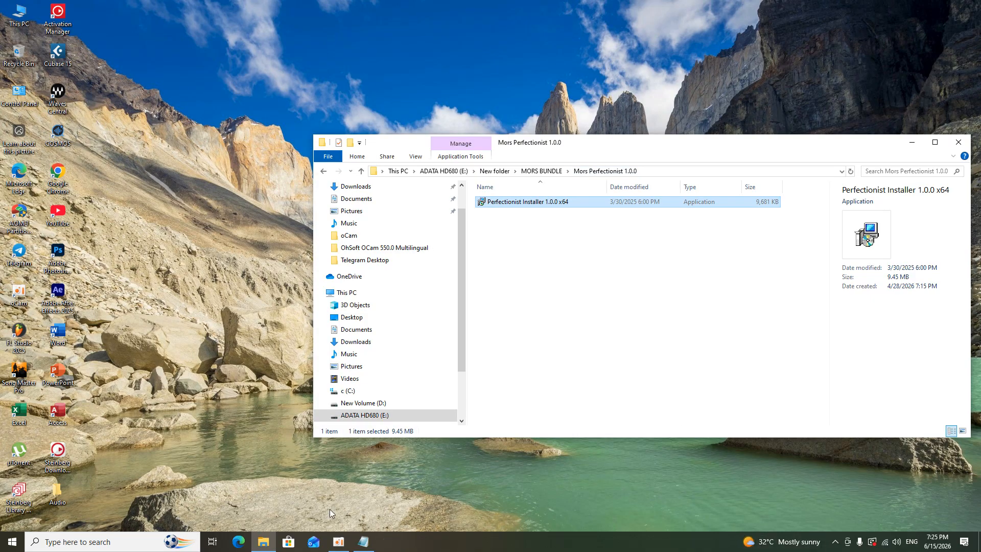
- Return to the MORS BUNDLE folder and open the Mors - Demon Delays folder inside MORS_DEMON_DELAYS_1_0_0
{"action": "left_click", "coordinate": [344, 549]}
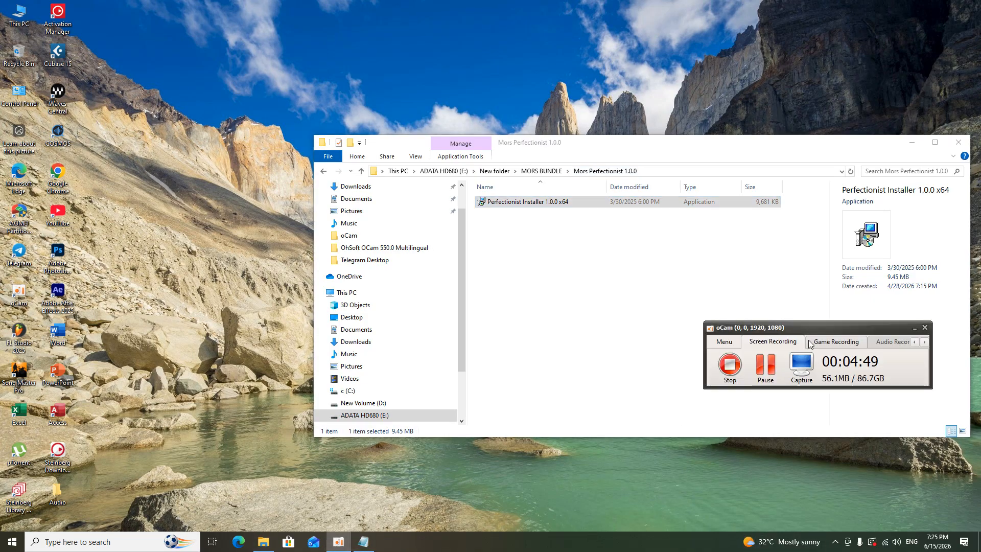
{"action": "left_click", "coordinate": [361, 171]}
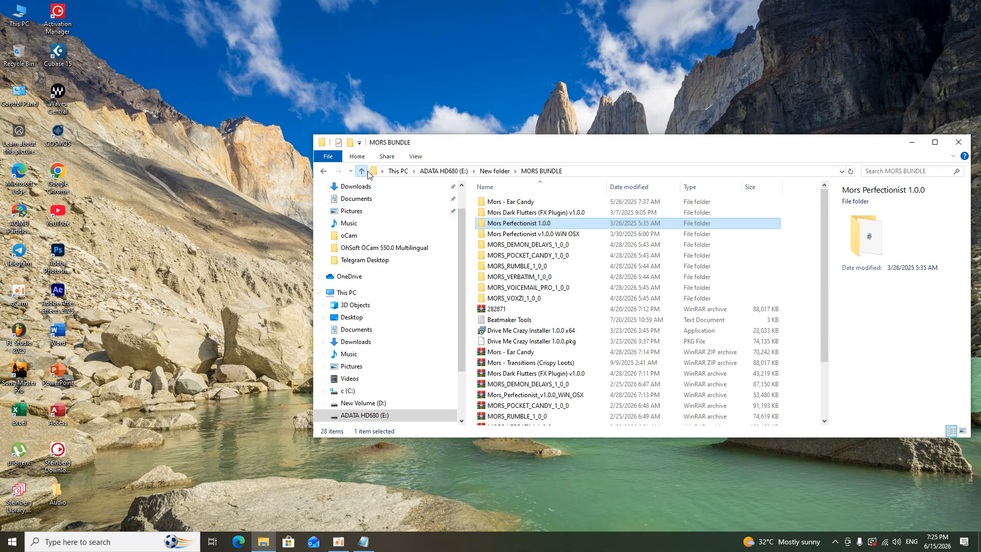
{"action": "left_click", "coordinate": [580, 236]}
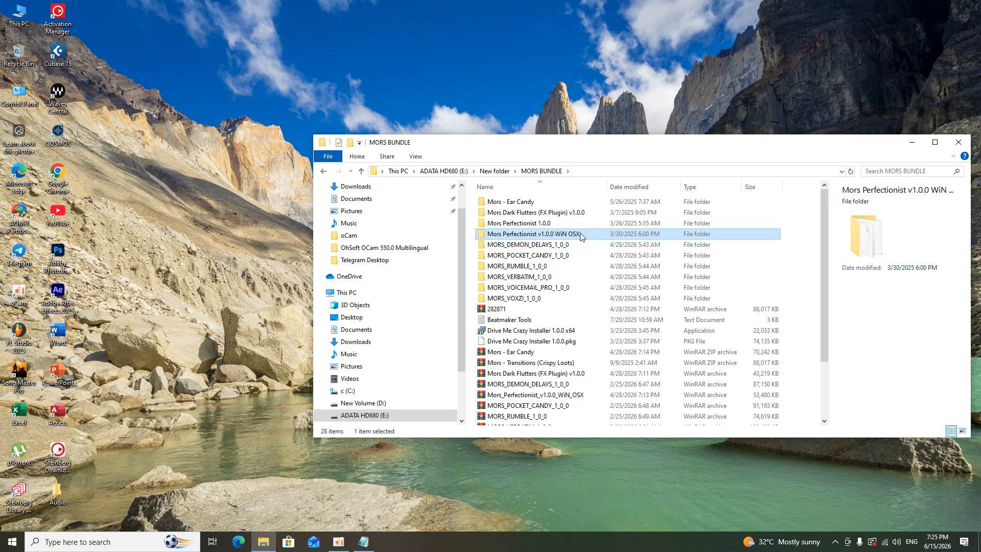
{"action": "left_click", "coordinate": [527, 247]}
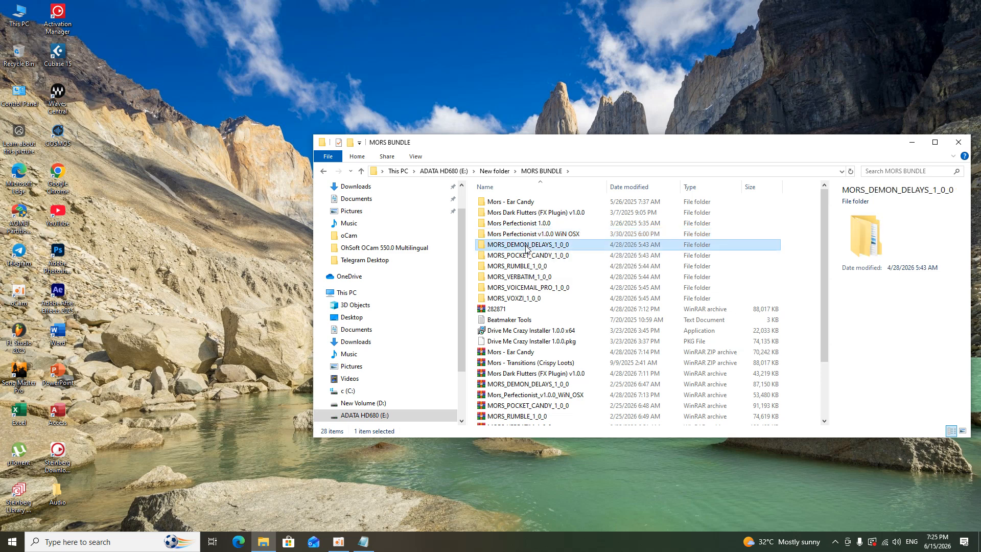
{"action": "double_click", "coordinate": [537, 248]}
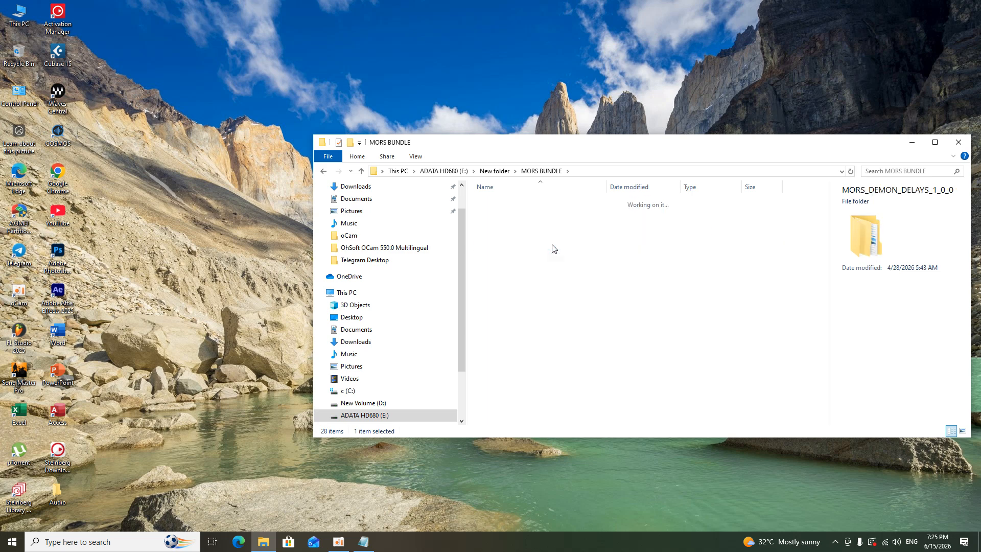
{"action": "double_click", "coordinate": [527, 213]}
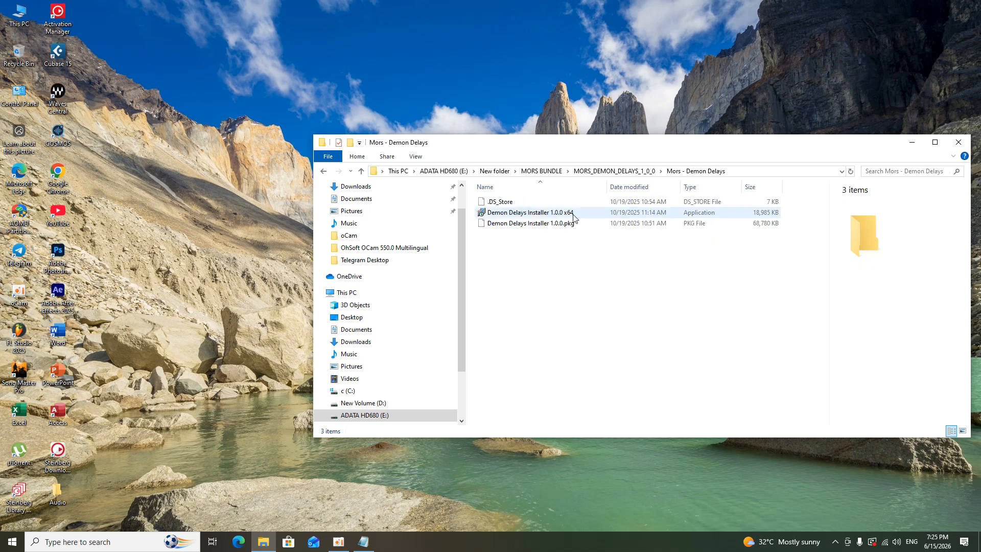
- Run Demon Delays Installer 1.0.0 x64, accept the license and complete a full installation with the VST3 and AAX plugins in the default folders
{"action": "double_click", "coordinate": [608, 215]}
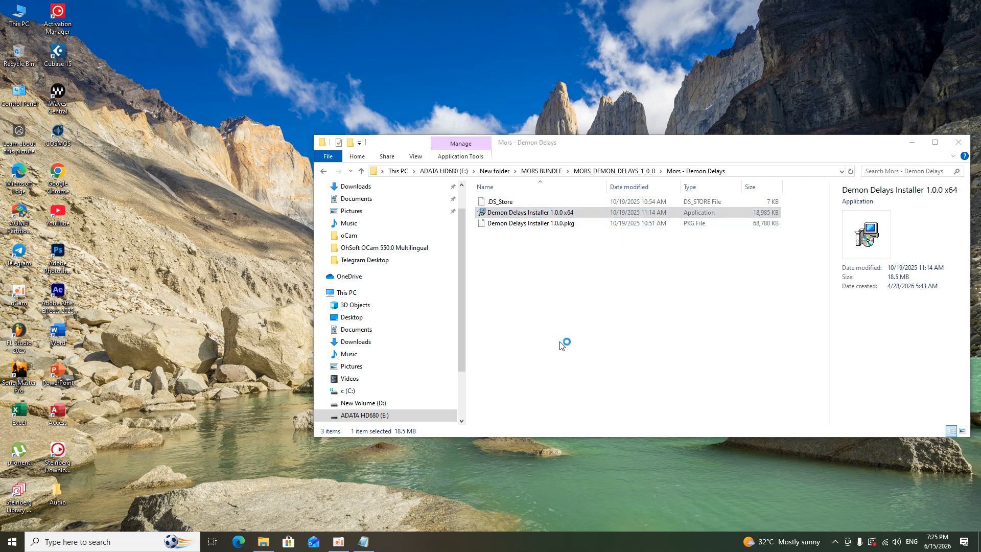
{"action": "left_click", "coordinate": [401, 322]}
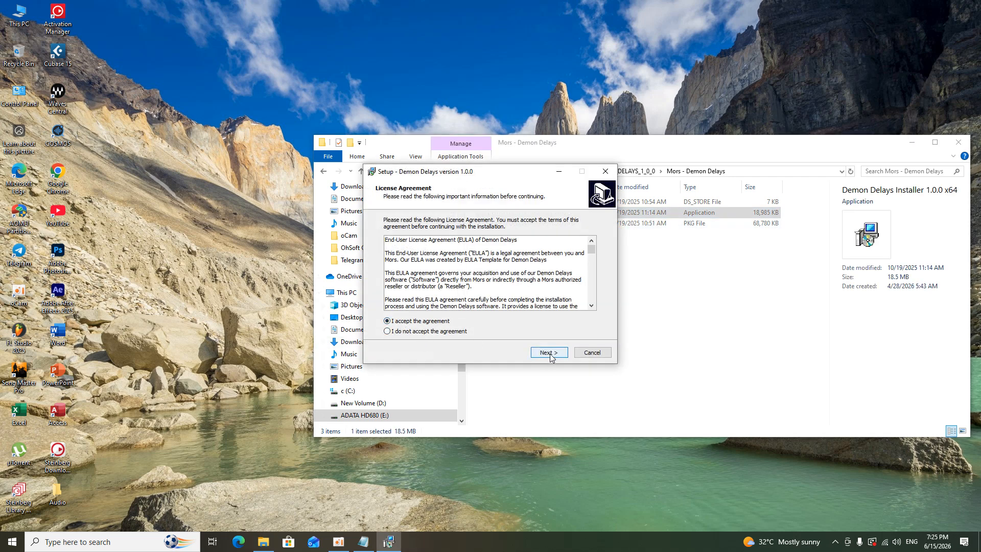
{"action": "left_click", "coordinate": [546, 351]}
{"action": "left_click", "coordinate": [549, 354]}
{"action": "left_click", "coordinate": [550, 353]}
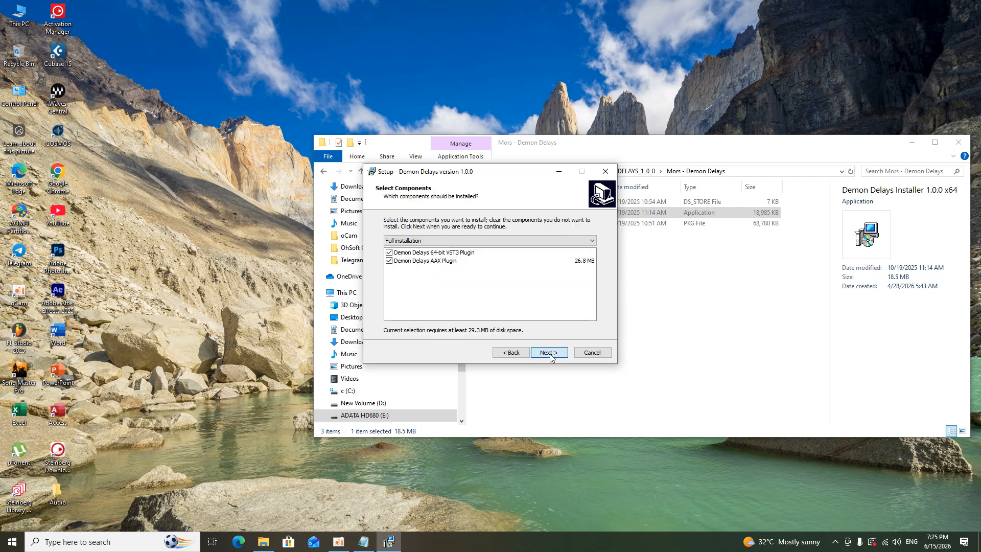
{"action": "left_click", "coordinate": [550, 354]}
{"action": "left_click", "coordinate": [550, 353]}
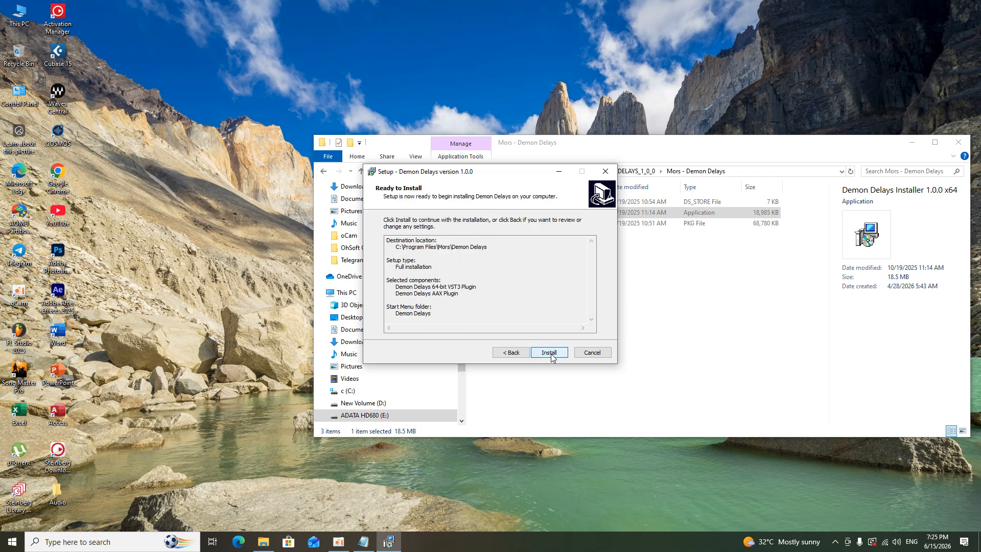
{"action": "left_click", "coordinate": [550, 352]}
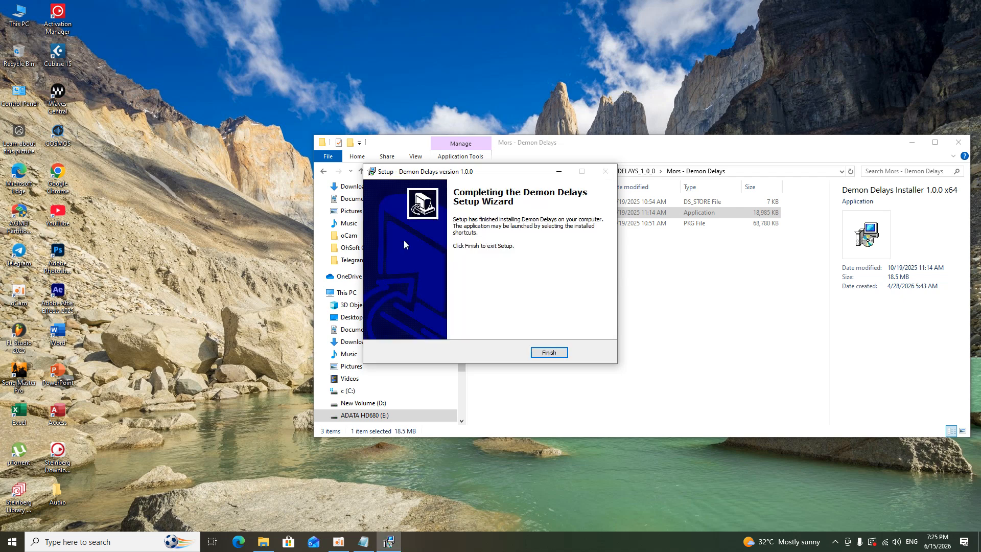
{"action": "left_click", "coordinate": [549, 352]}
- Go back up to the MORS BUNDLE folder and open Mors - Pocket Candy inside MORS_POCKET_CANDY_1_0_0
{"action": "left_click", "coordinate": [361, 172]}
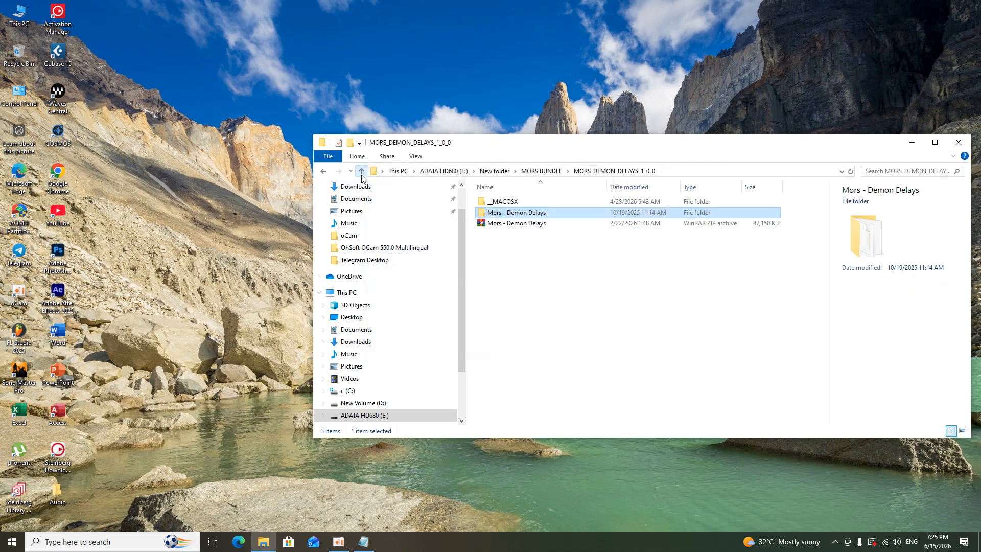
{"action": "left_click", "coordinate": [361, 172]}
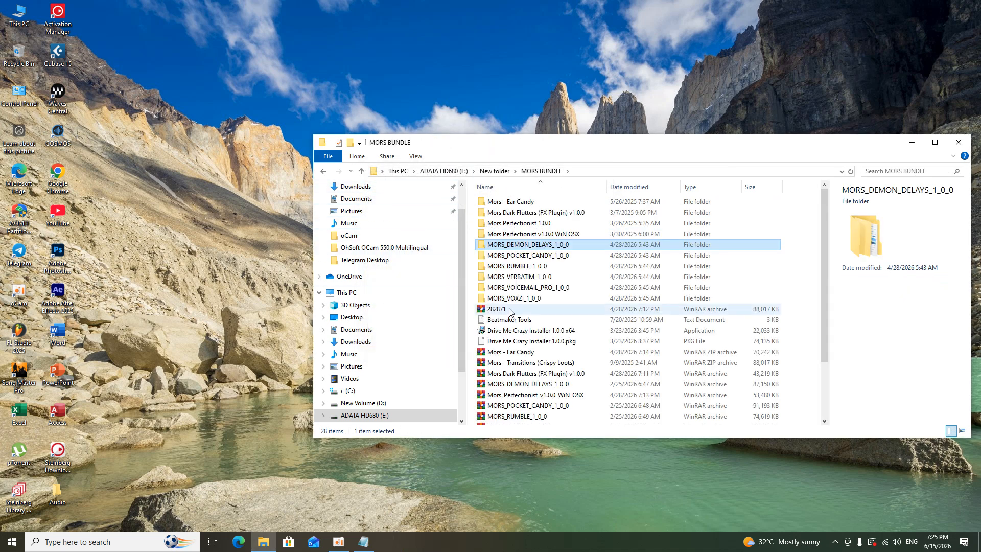
{"action": "left_click", "coordinate": [565, 259]}
{"action": "double_click", "coordinate": [564, 255]}
{"action": "double_click", "coordinate": [526, 212]}
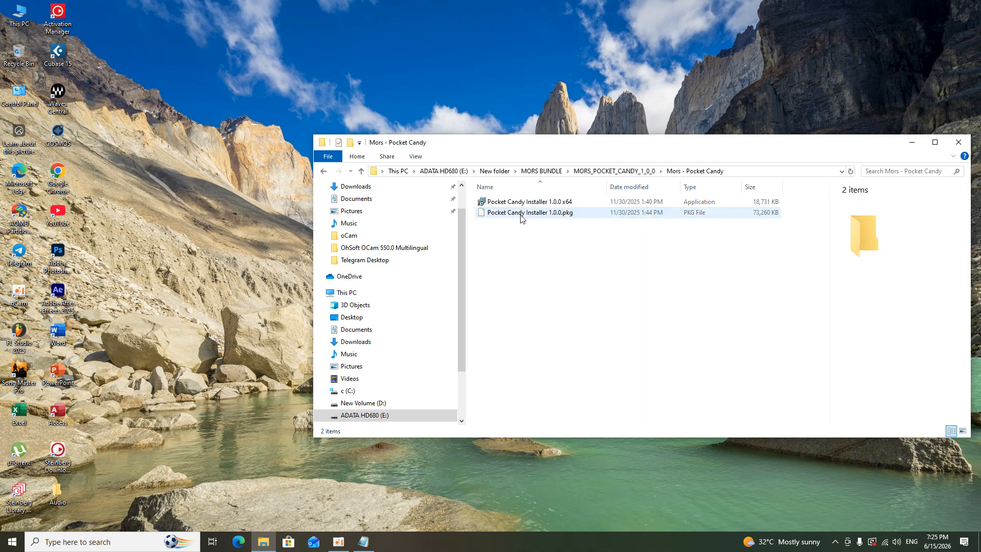
- Run Pocket Candy Installer 1.0.0 x64, accept the license and complete the setup with the default folders
{"action": "left_click", "coordinate": [535, 203]}
{"action": "double_click", "coordinate": [535, 204]}
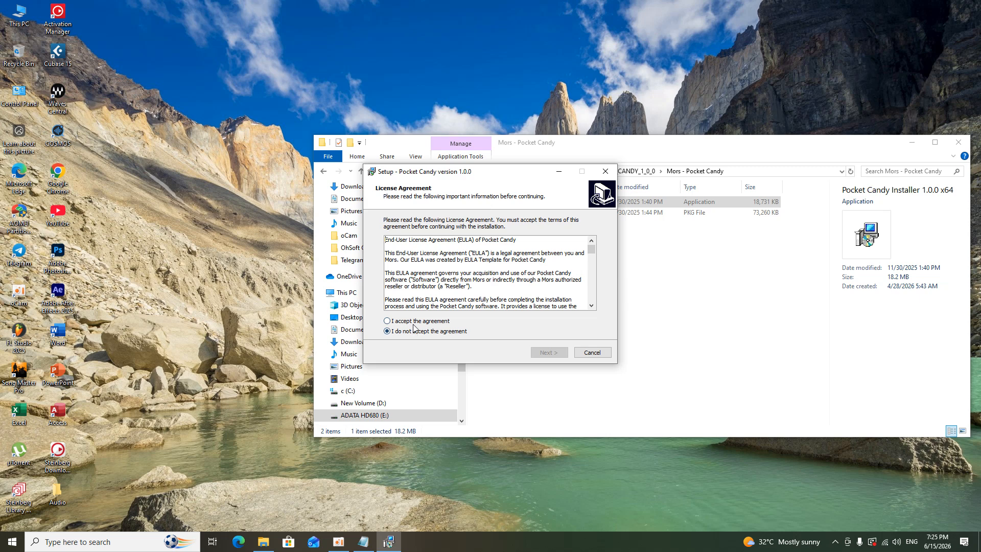
{"action": "left_click", "coordinate": [546, 352]}
{"action": "left_click", "coordinate": [549, 353]}
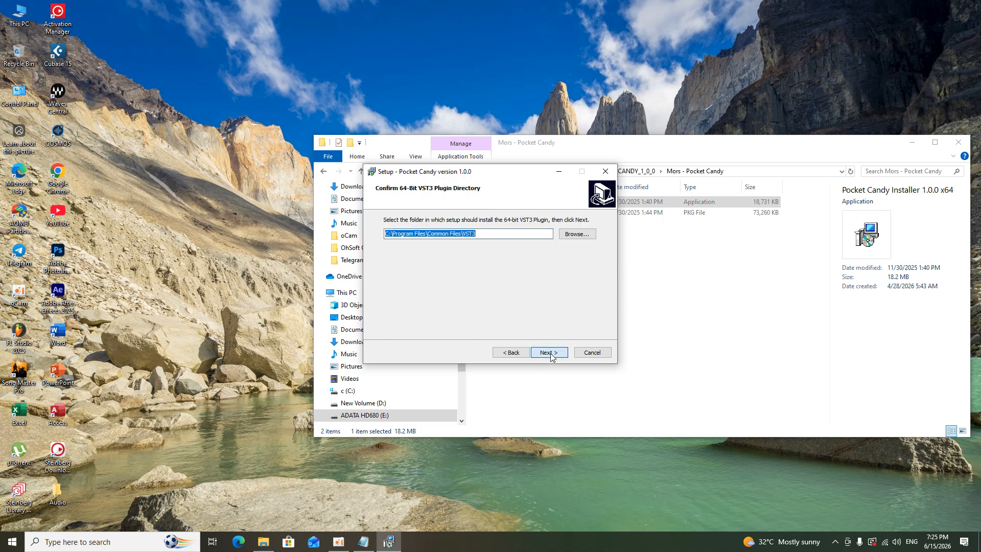
{"action": "left_click", "coordinate": [549, 354]}
{"action": "left_click", "coordinate": [550, 352]}
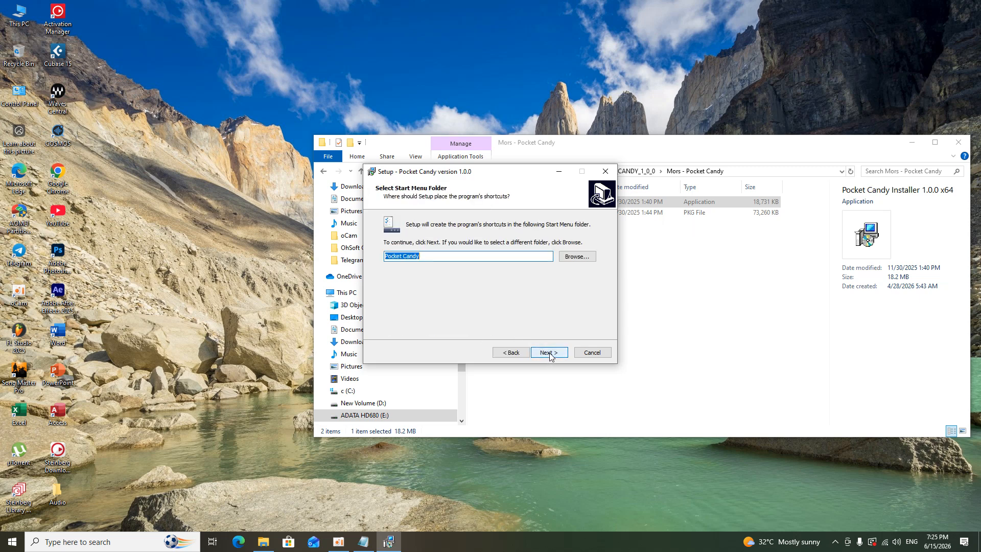
{"action": "left_click", "coordinate": [548, 352]}
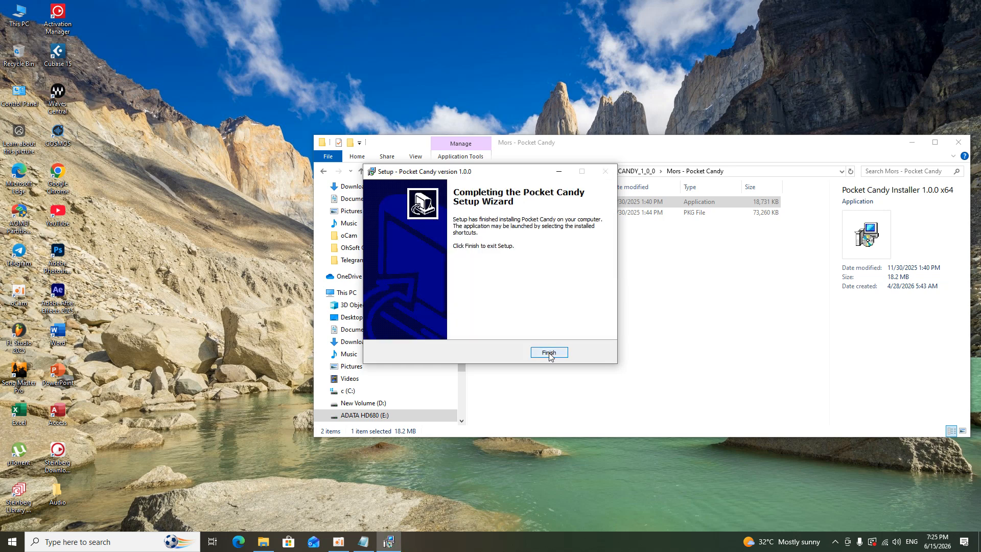
{"action": "left_click", "coordinate": [549, 353]}
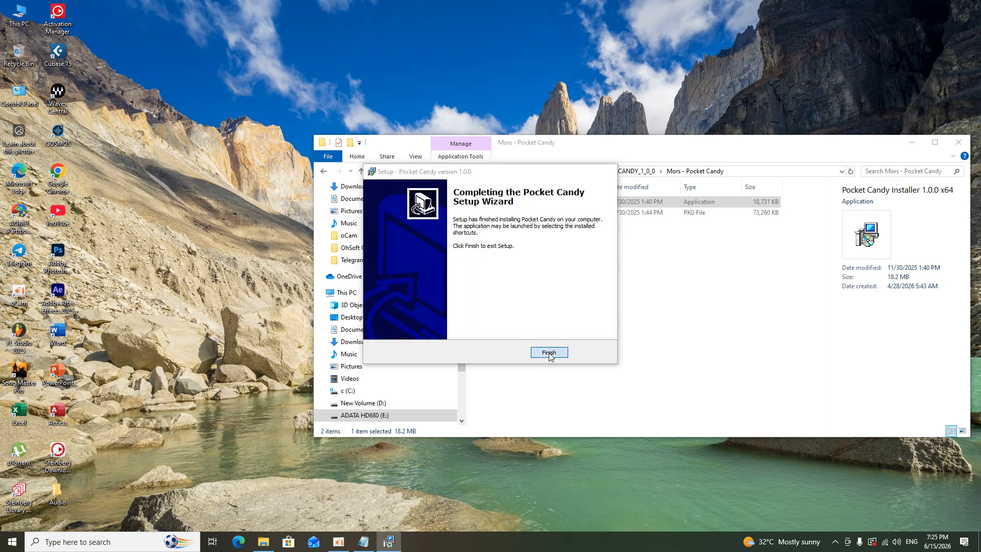
- Return to the MORS BUNDLE folder and open the Mors - Rumble folder inside MORS_RUMBLE_1_0_0
{"action": "left_click", "coordinate": [362, 172]}
{"action": "left_click", "coordinate": [362, 173]}
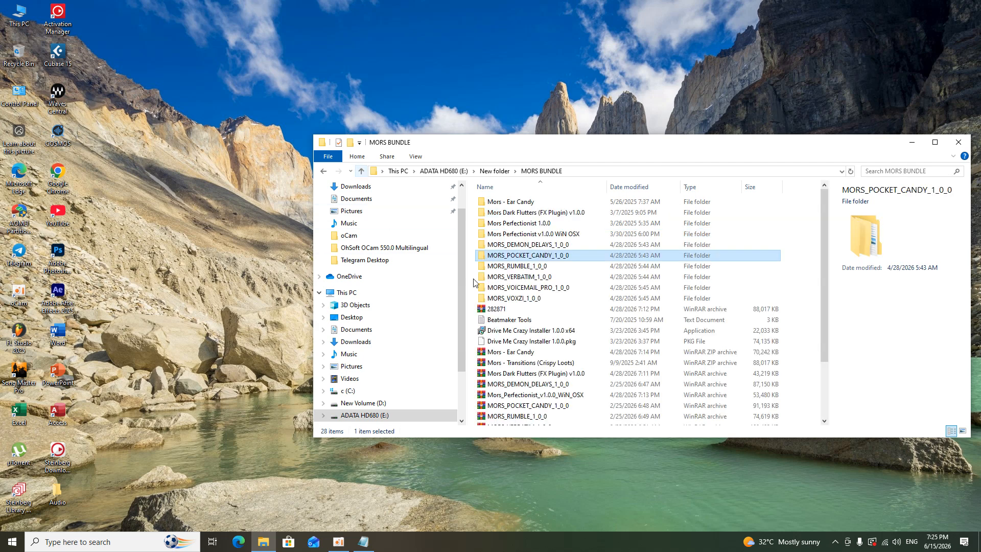
{"action": "double_click", "coordinate": [532, 269]}
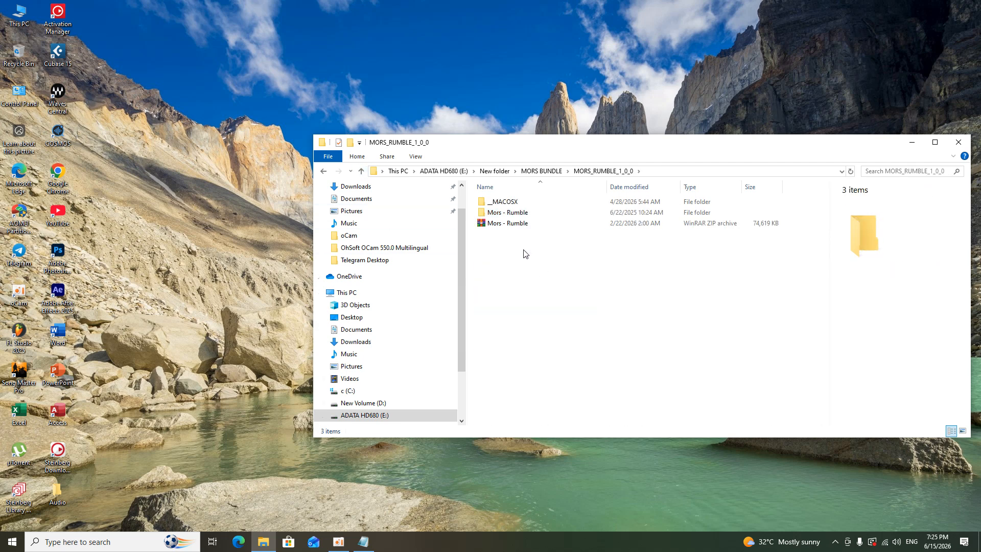
{"action": "double_click", "coordinate": [534, 213]}
- Run Rumble Installer 1.0.0 x64, accept the license and complete the setup with the default folders
{"action": "double_click", "coordinate": [531, 202]}
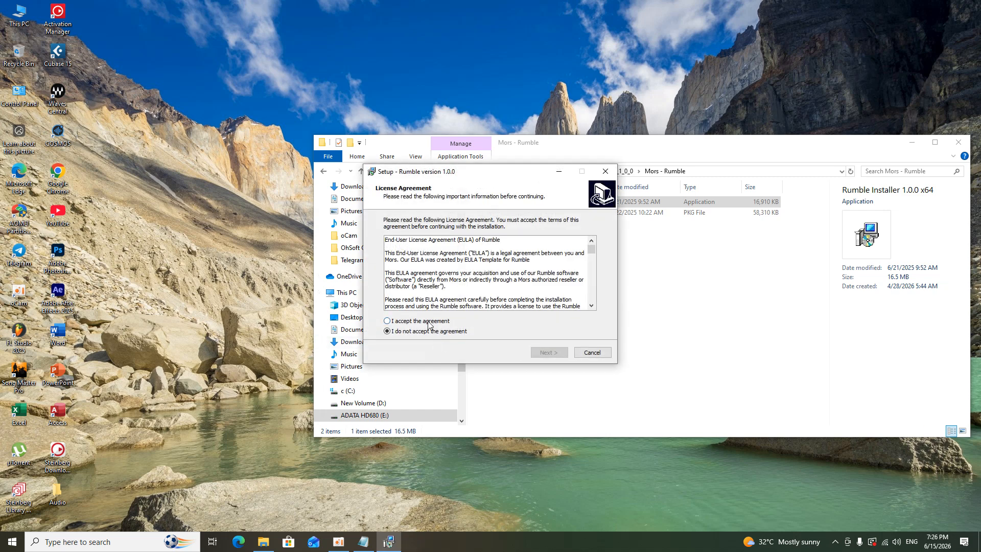
{"action": "left_click", "coordinate": [429, 322]}
{"action": "left_click", "coordinate": [549, 352]}
{"action": "left_click", "coordinate": [552, 353]}
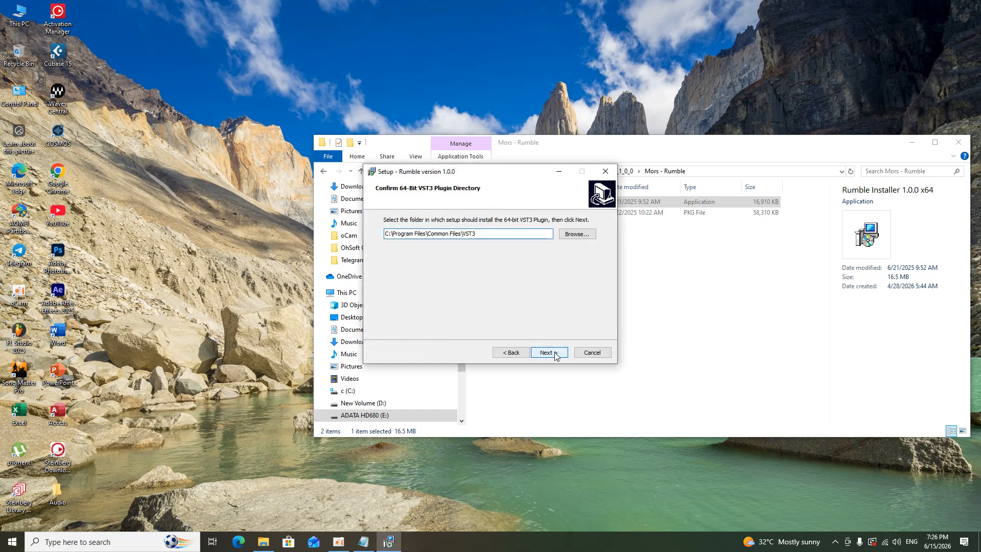
{"action": "left_click", "coordinate": [555, 354]}
{"action": "left_click", "coordinate": [556, 354]}
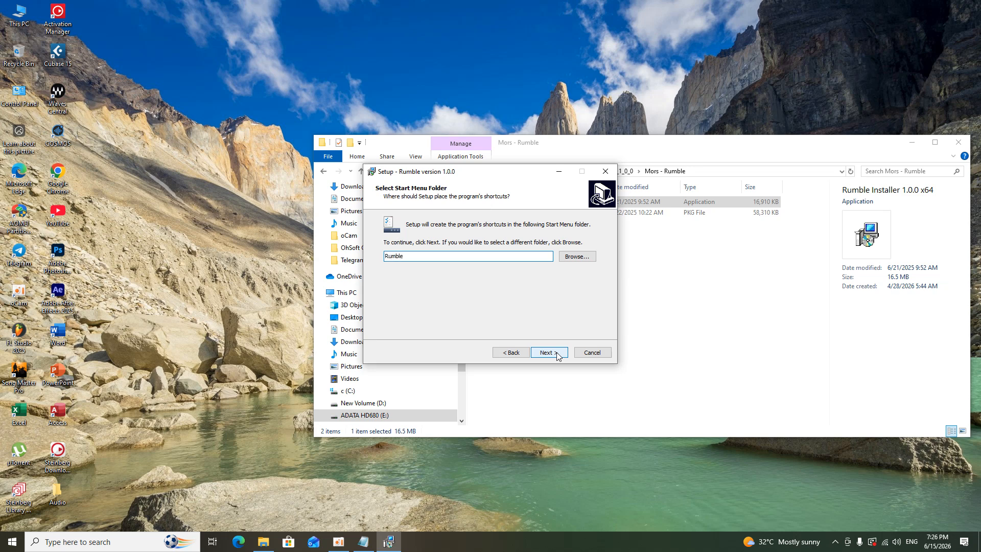
{"action": "left_click", "coordinate": [557, 353]}
{"action": "left_click", "coordinate": [557, 353]}
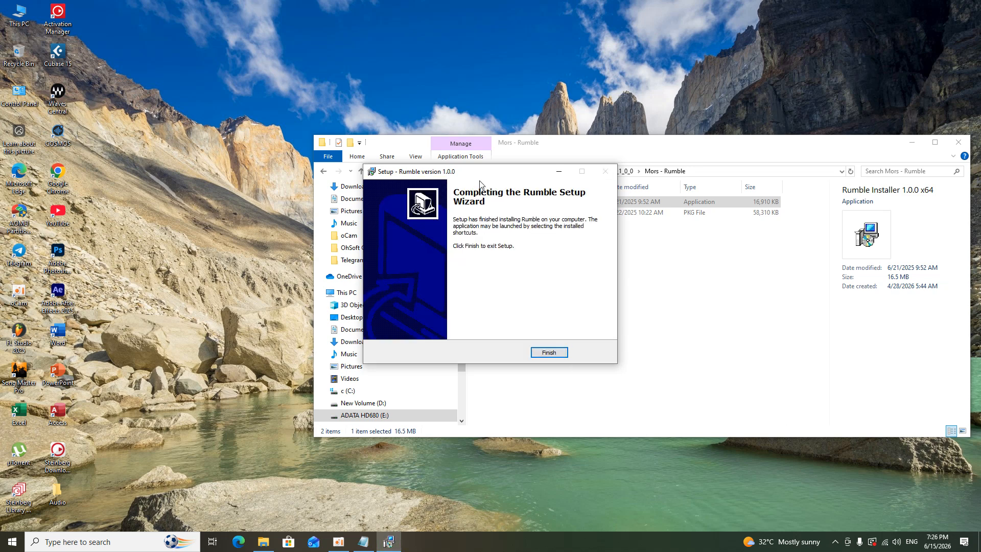
{"action": "left_click", "coordinate": [545, 352]}
- Go back up to the MORS BUNDLE folder and open the extracted Mors - Verbatim folder inside MORS_VERBATIM_1_0_0
{"action": "left_click", "coordinate": [361, 171]}
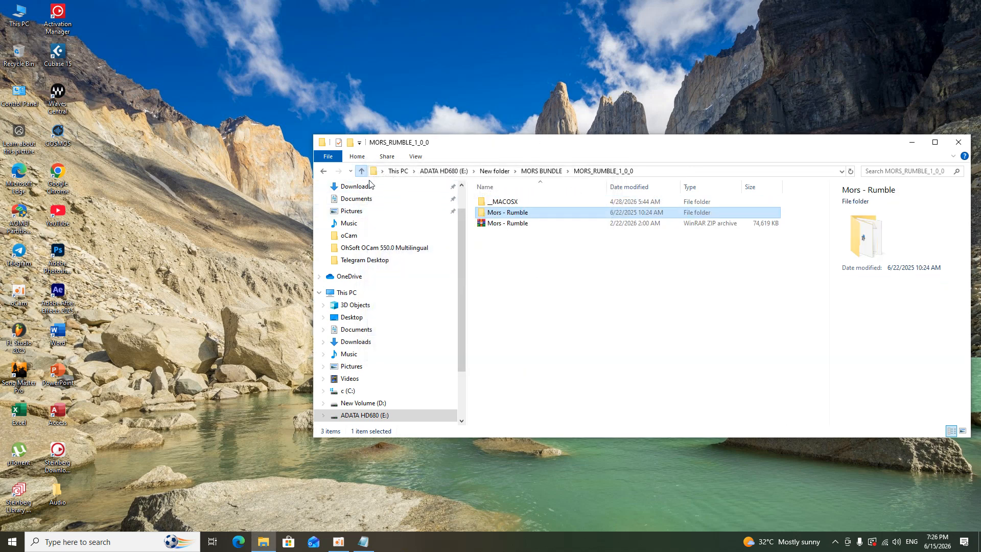
{"action": "left_click", "coordinate": [361, 171]}
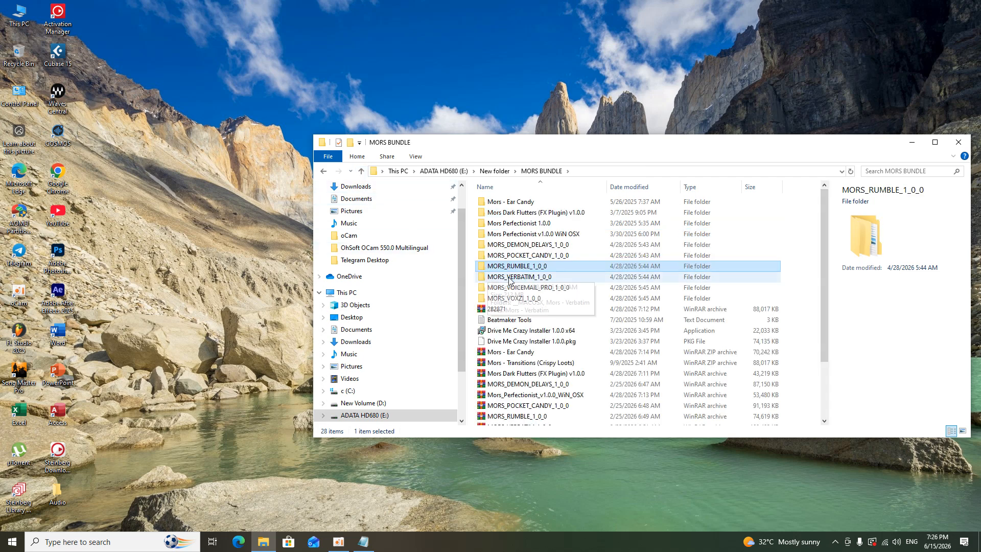
{"action": "double_click", "coordinate": [551, 279]}
{"action": "left_click", "coordinate": [511, 224]}
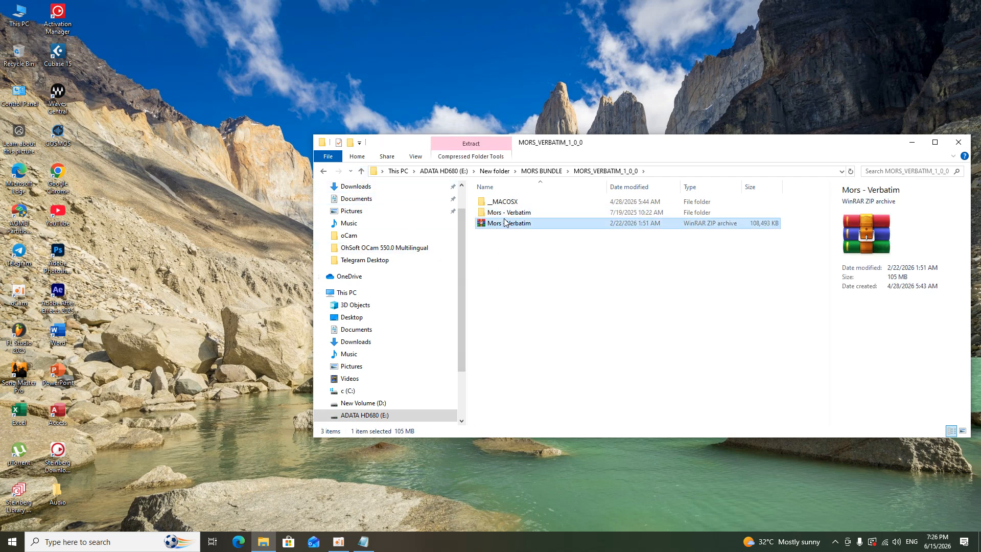
{"action": "left_click", "coordinate": [511, 216]}
{"action": "double_click", "coordinate": [511, 216]}
- Run Verbatim Installer 1.0.0 x64, accept the license and complete a full installation with the VST3 and AAX plugins in the default folders
{"action": "double_click", "coordinate": [511, 212]}
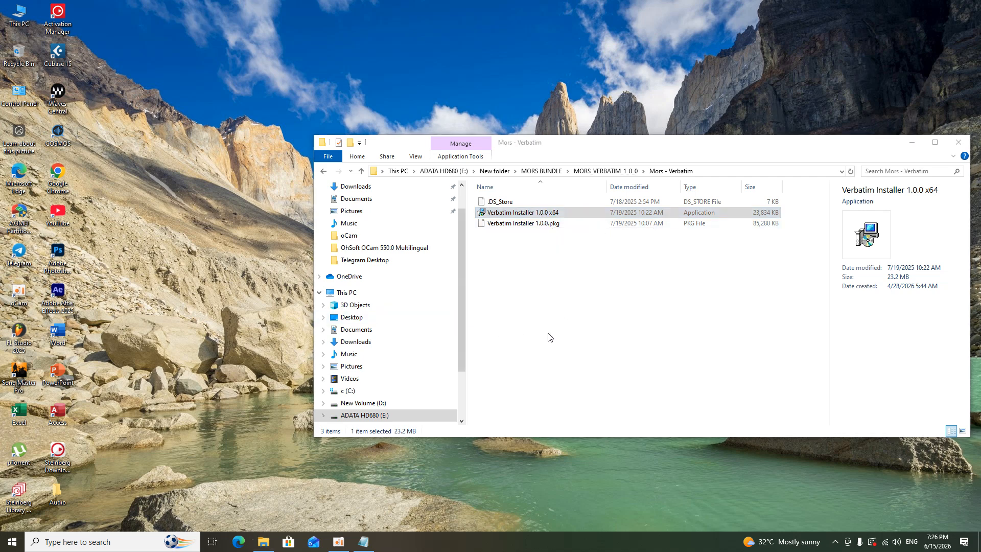
{"action": "left_click", "coordinate": [419, 323]}
{"action": "left_click", "coordinate": [551, 352]}
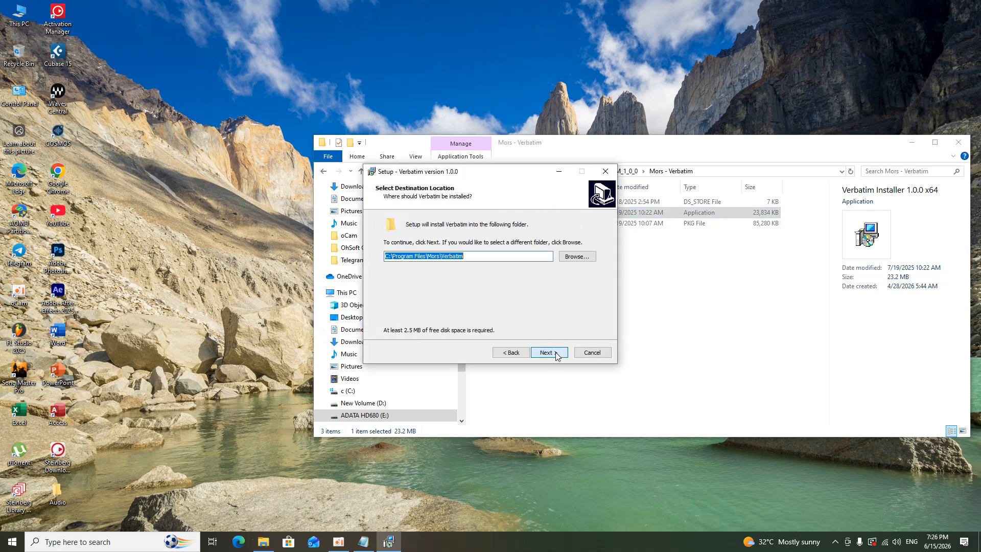
{"action": "left_click", "coordinate": [556, 356]}
{"action": "left_click", "coordinate": [556, 356]}
{"action": "left_click", "coordinate": [556, 356]}
{"action": "left_click", "coordinate": [556, 356]}
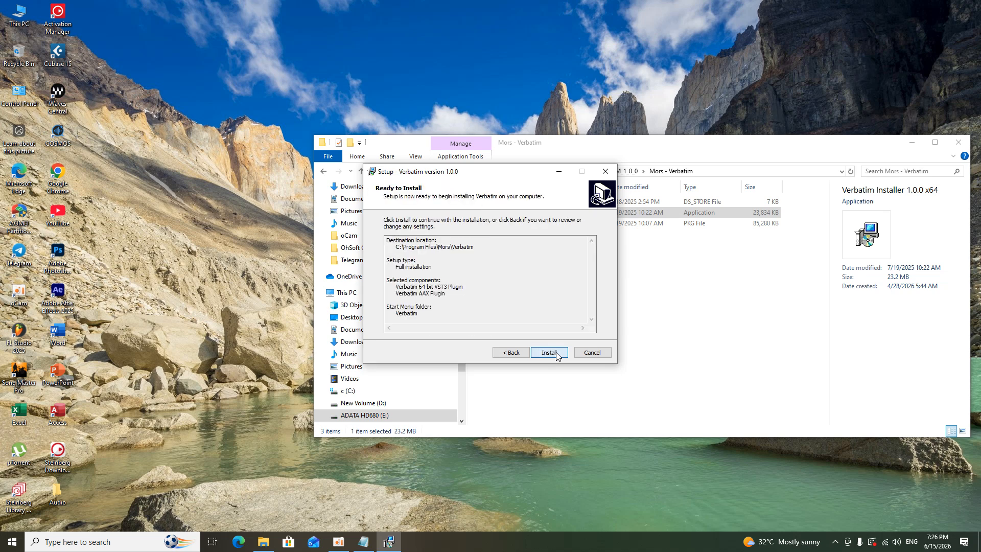
{"action": "left_click", "coordinate": [556, 356]}
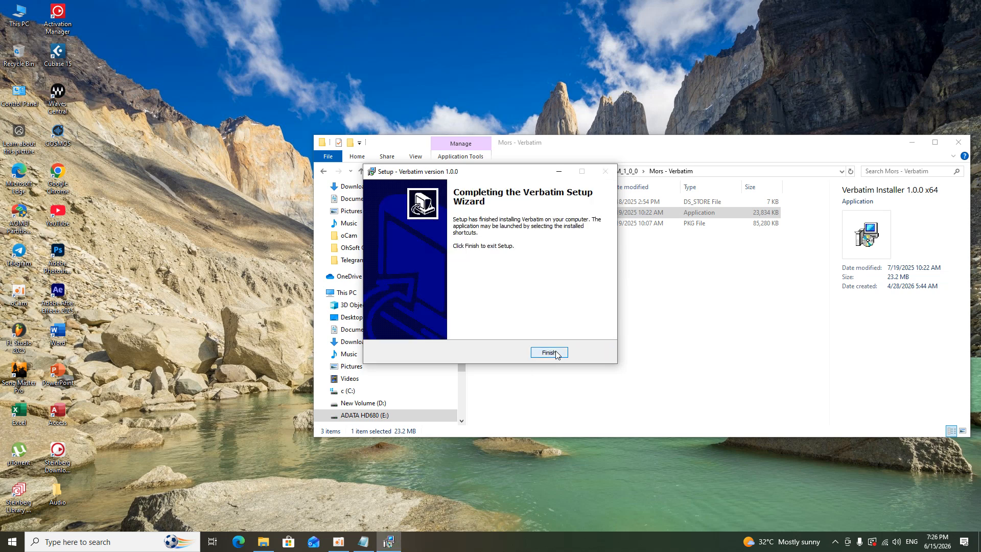
{"action": "left_click", "coordinate": [548, 352]}
- Return to the MORS BUNDLE folder and open the Mors - Voicemail Pro folder inside MORS_VOICEMAIL_PRO_1_0_0
{"action": "left_click", "coordinate": [360, 171]}
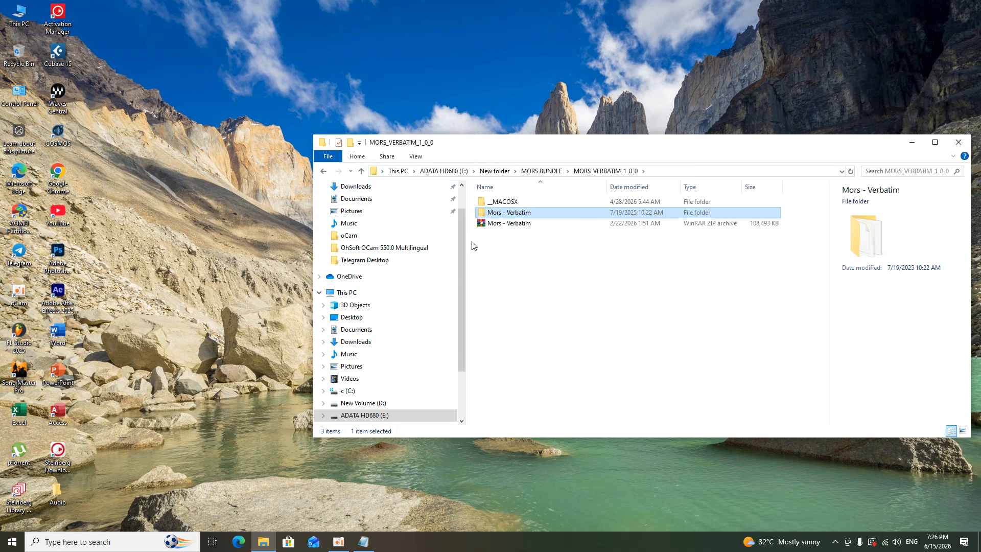
{"action": "left_click", "coordinate": [361, 170]}
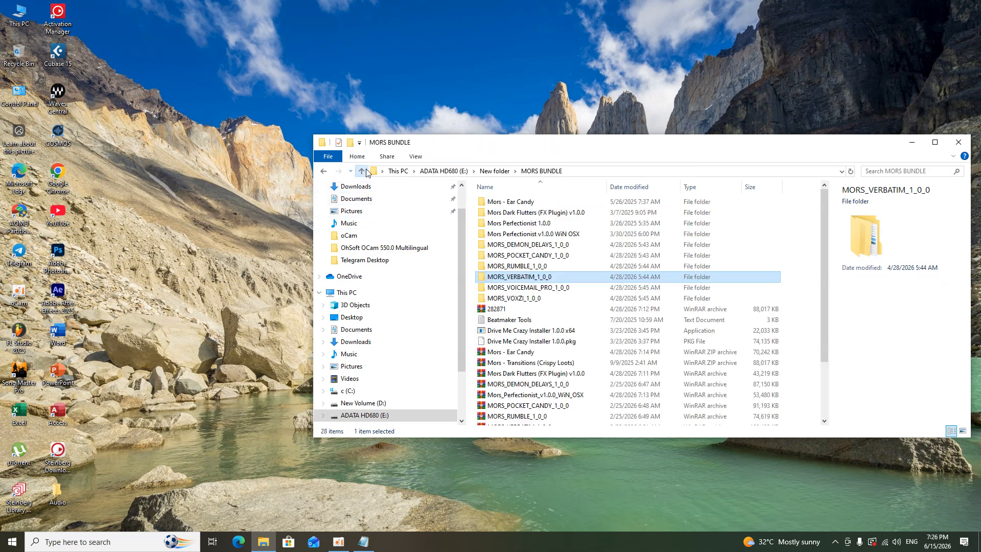
{"action": "double_click", "coordinate": [542, 288]}
{"action": "double_click", "coordinate": [510, 213]}
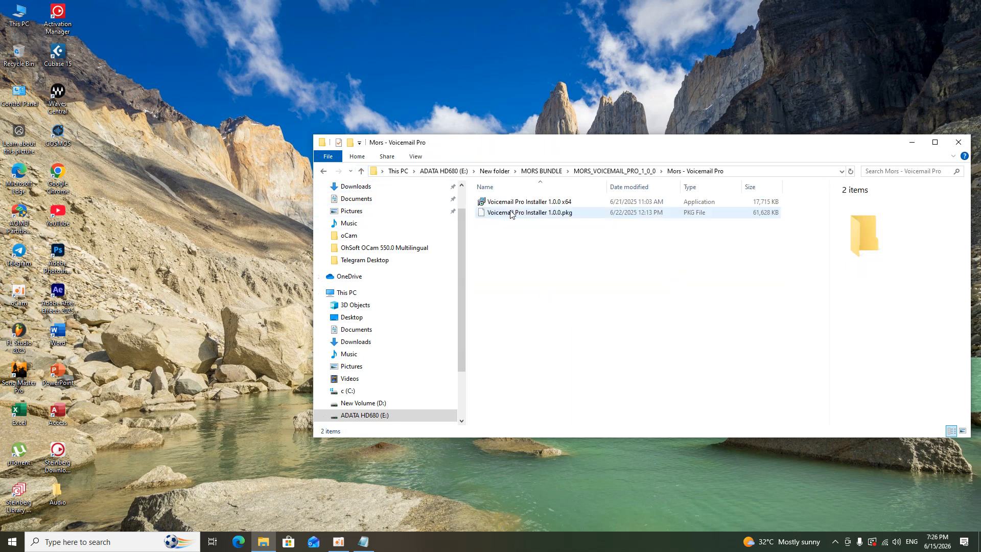
- Run Voicemail Pro Installer 1.0.0 x64, accept the license and complete a full installation with the VST3 and AAX plugins
{"action": "double_click", "coordinate": [511, 201]}
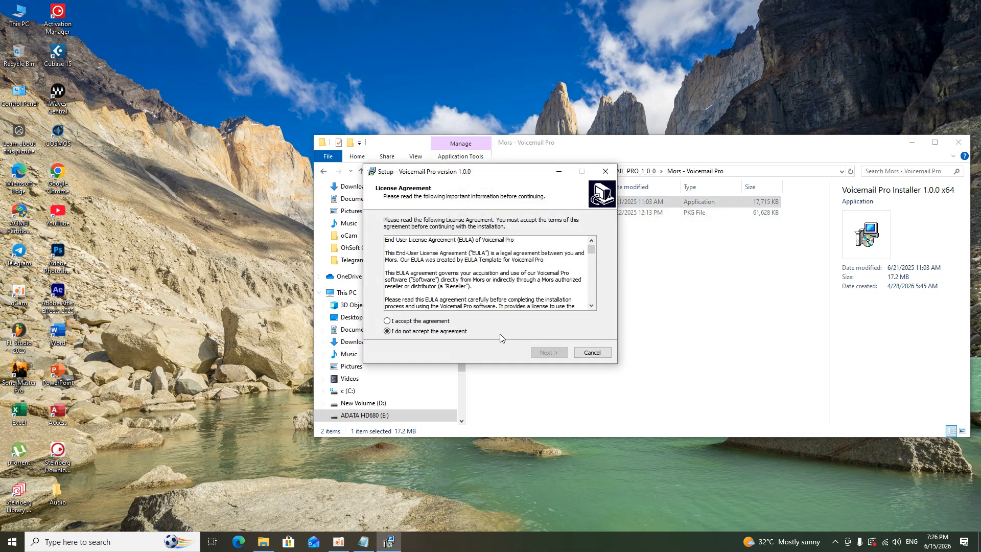
{"action": "left_click", "coordinate": [473, 321]}
{"action": "left_click", "coordinate": [542, 352]}
{"action": "left_click", "coordinate": [544, 352]}
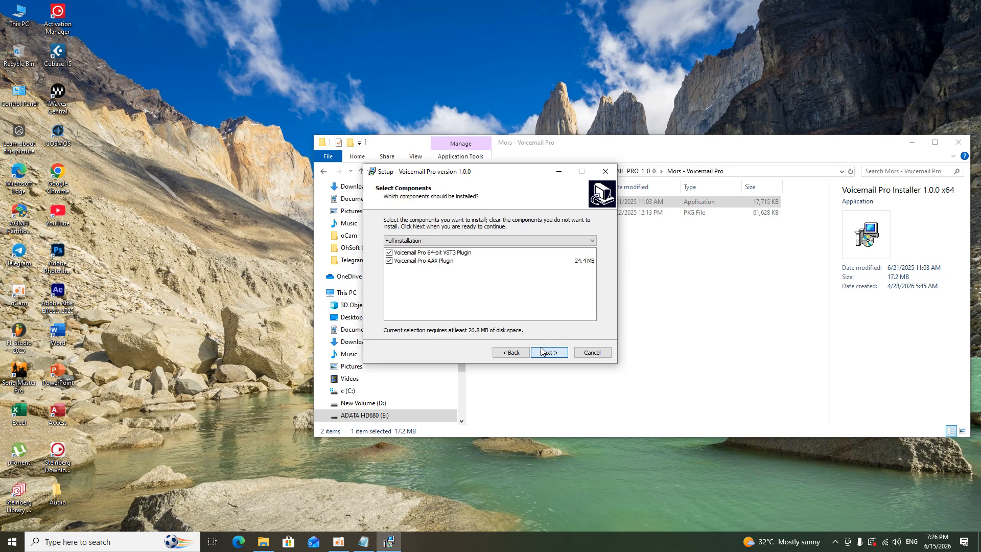
{"action": "left_click", "coordinate": [545, 352]}
{"action": "left_click", "coordinate": [547, 353]}
{"action": "left_click", "coordinate": [547, 352]}
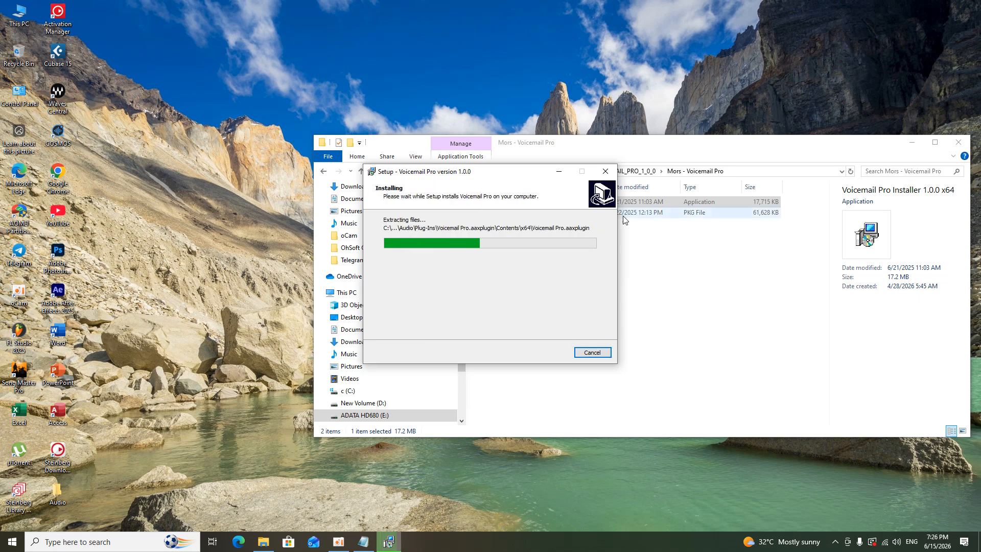
{"action": "left_click", "coordinate": [546, 357]}
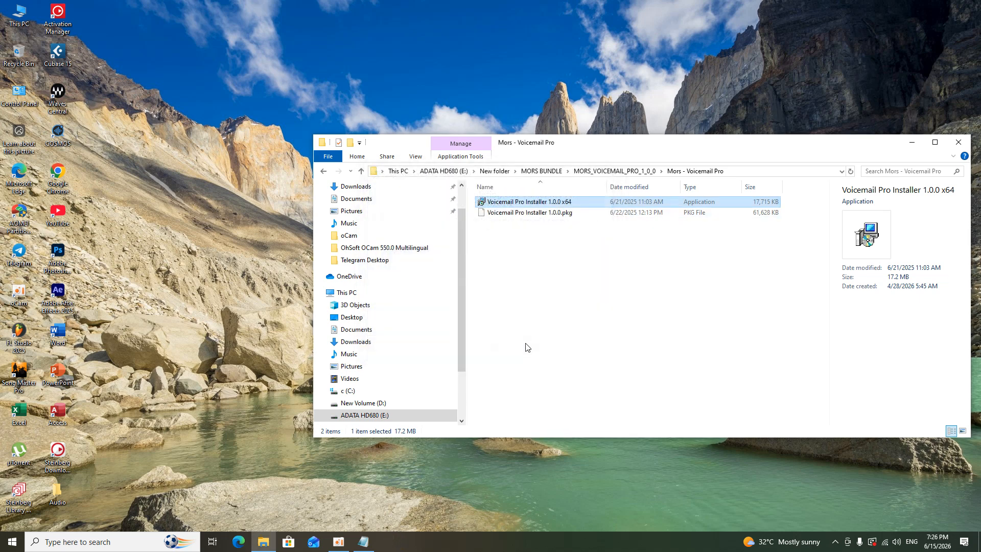
- Go back up to the MORS BUNDLE folder and open the Mors - Voxzi folder inside MORS_VOXZI_1_0_0
{"action": "left_click", "coordinate": [361, 170]}
{"action": "left_click", "coordinate": [361, 171]}
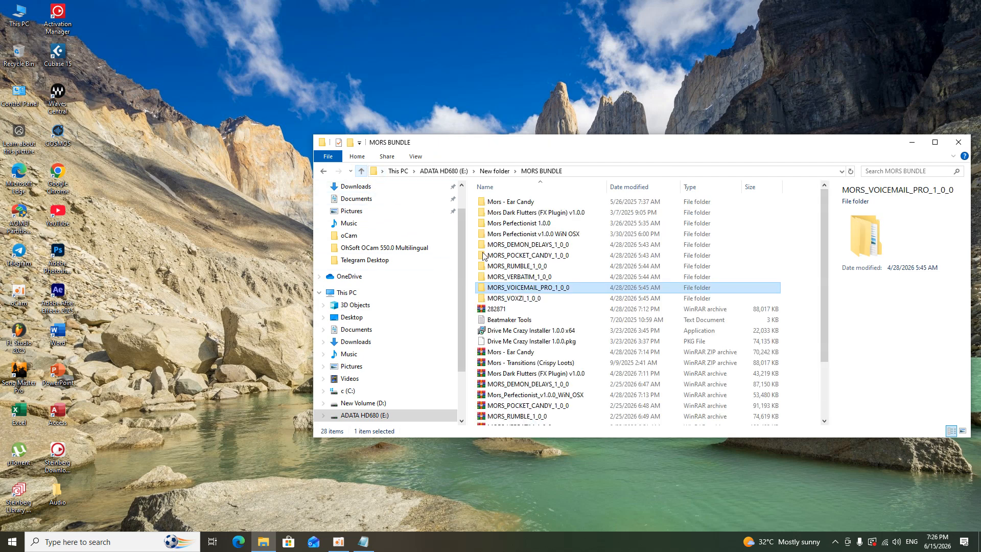
{"action": "double_click", "coordinate": [507, 304]}
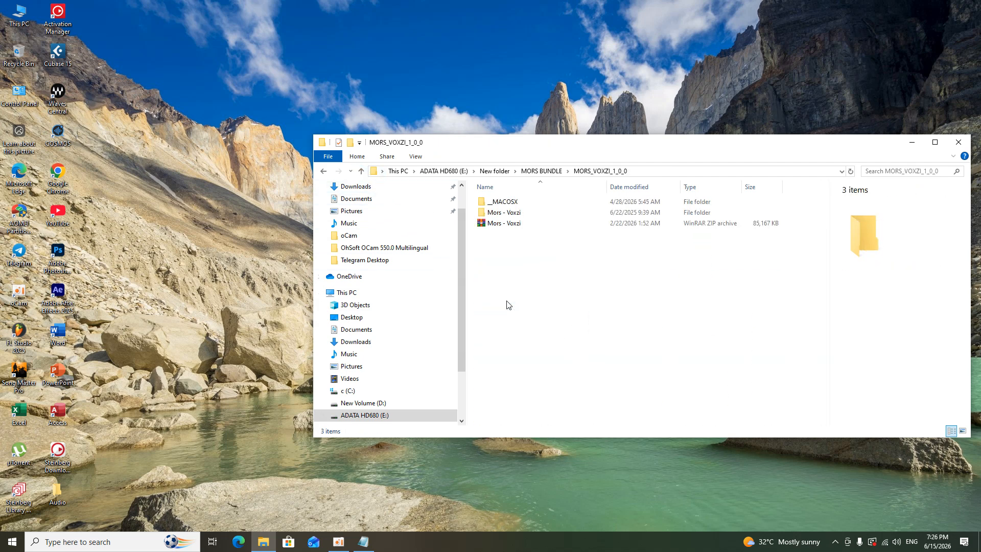
{"action": "double_click", "coordinate": [526, 213]}
- Install Voxzi in full using Voxzi Installer 1.0.0 x64 with the license accepted, and return to the MORS BUNDLE folder
{"action": "double_click", "coordinate": [533, 203]}
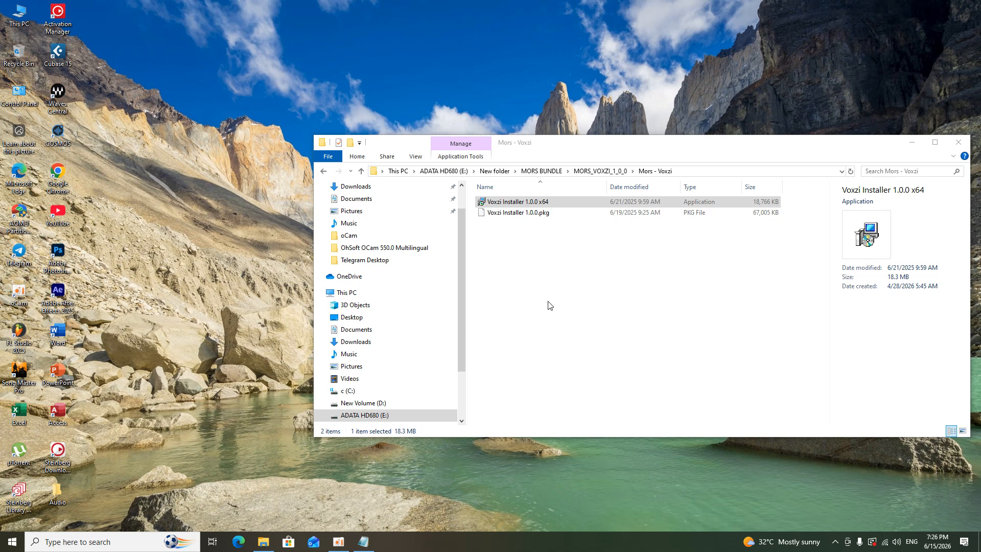
{"action": "left_click", "coordinate": [434, 322]}
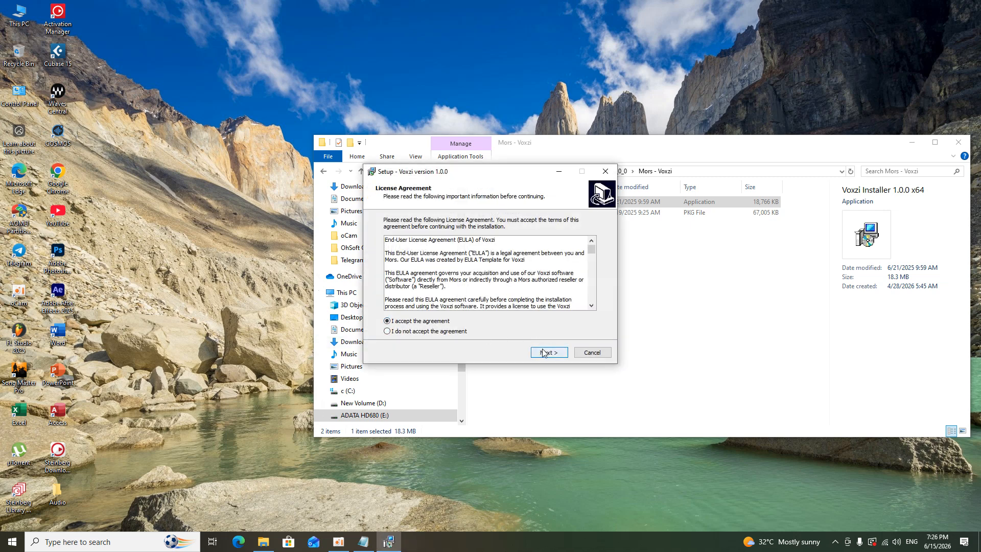
{"action": "left_click", "coordinate": [543, 352]}
{"action": "left_click", "coordinate": [544, 352]}
{"action": "left_click", "coordinate": [543, 352]}
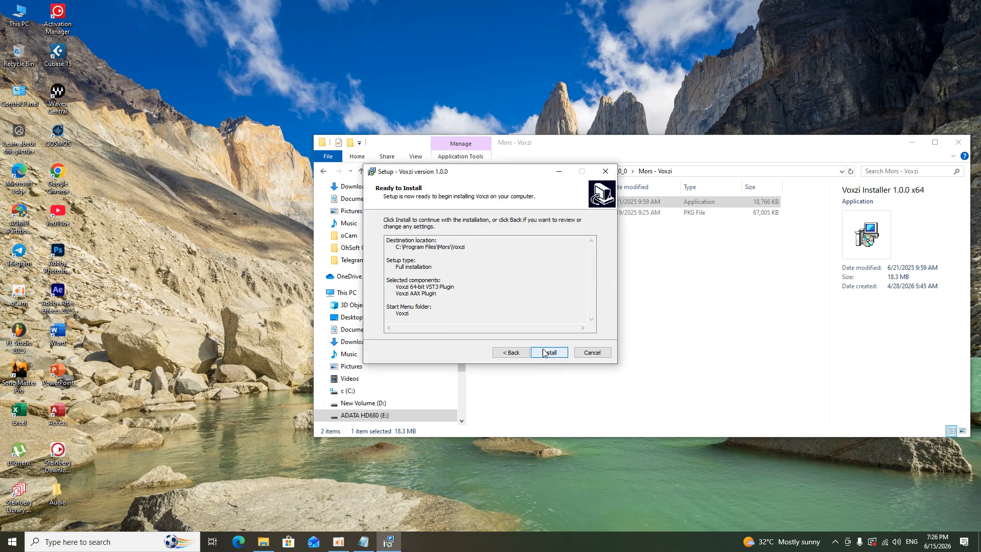
{"action": "left_click", "coordinate": [543, 352]}
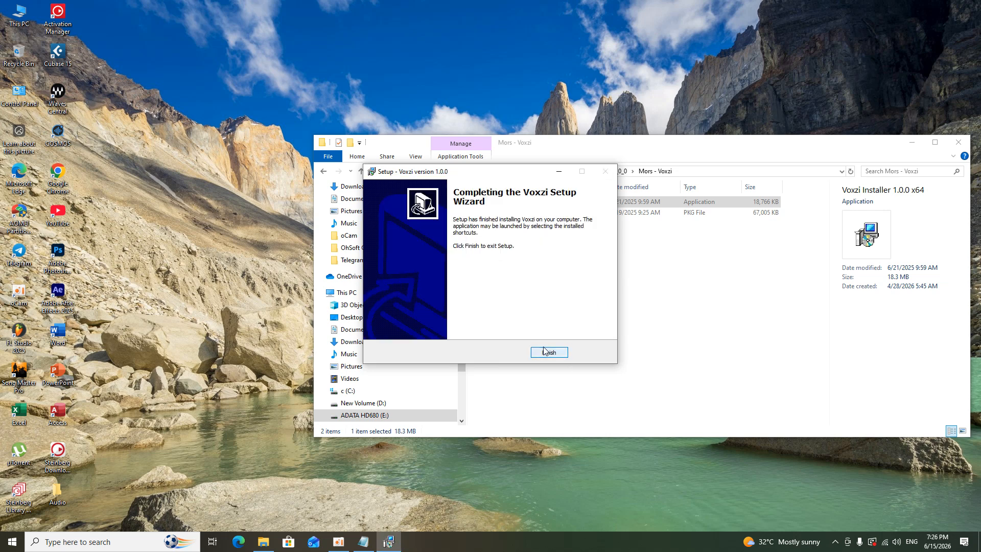
{"action": "left_click", "coordinate": [544, 351]}
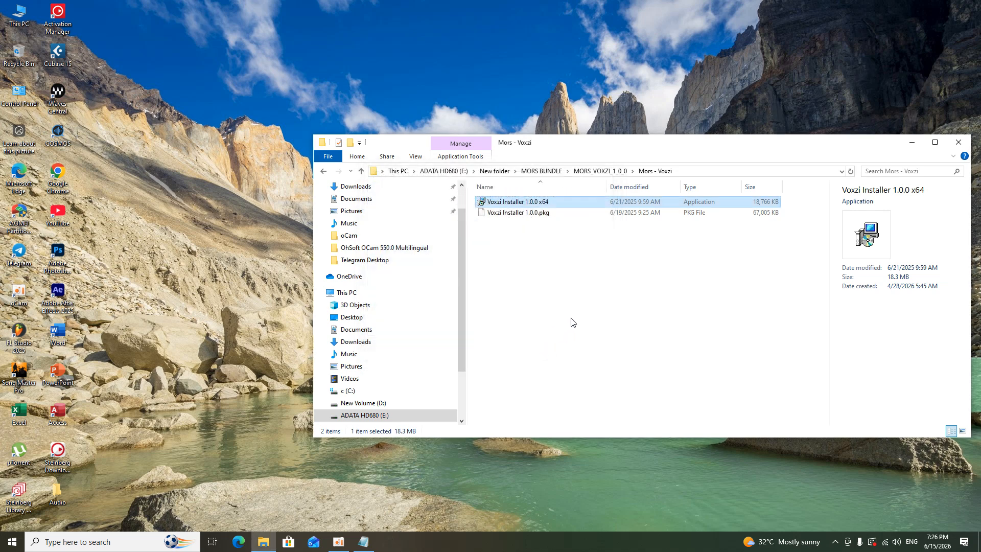
{"action": "left_click", "coordinate": [361, 170]}
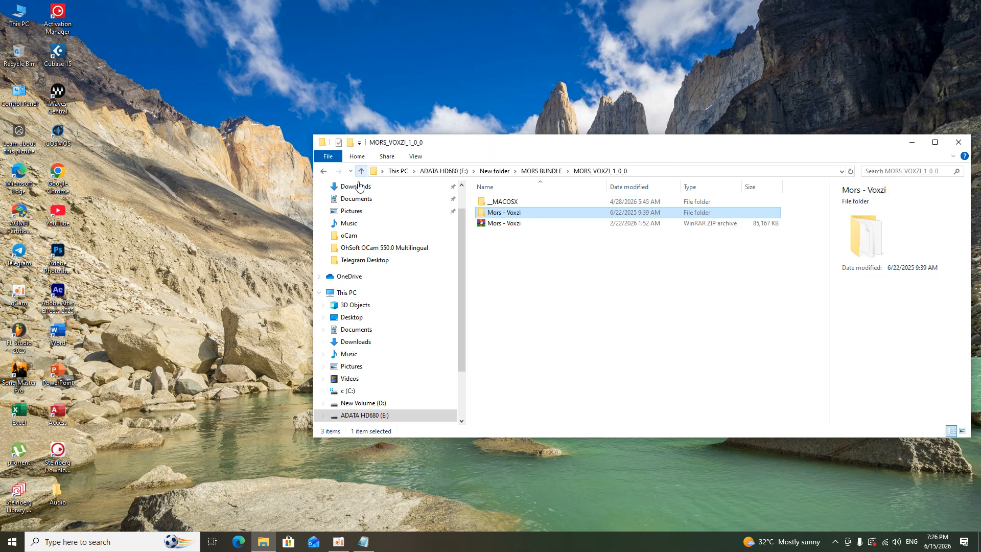
{"action": "left_click", "coordinate": [360, 170]}
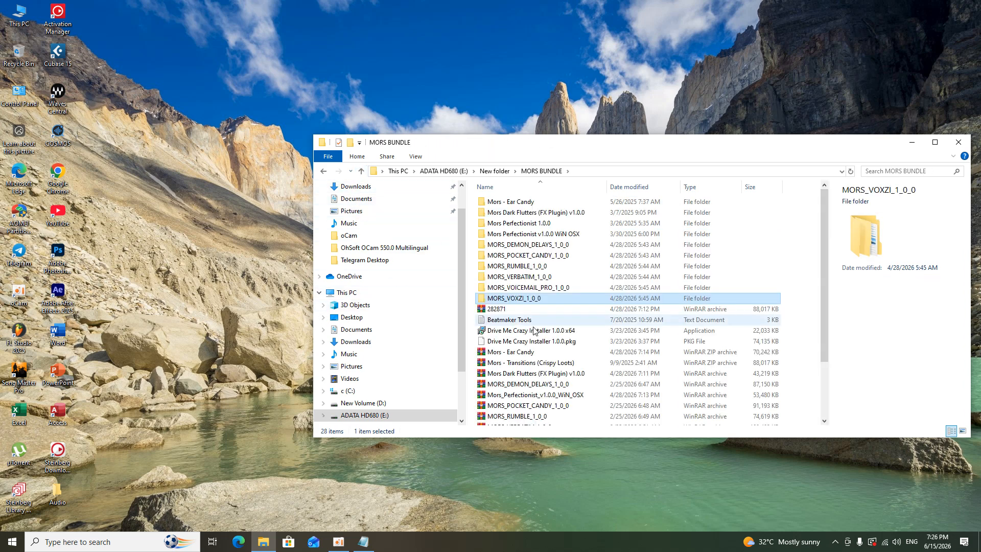
- Launch FL Studio, dismiss the welcome window and refresh the plugin list with a fast scan
{"action": "double_click", "coordinate": [31, 349]}
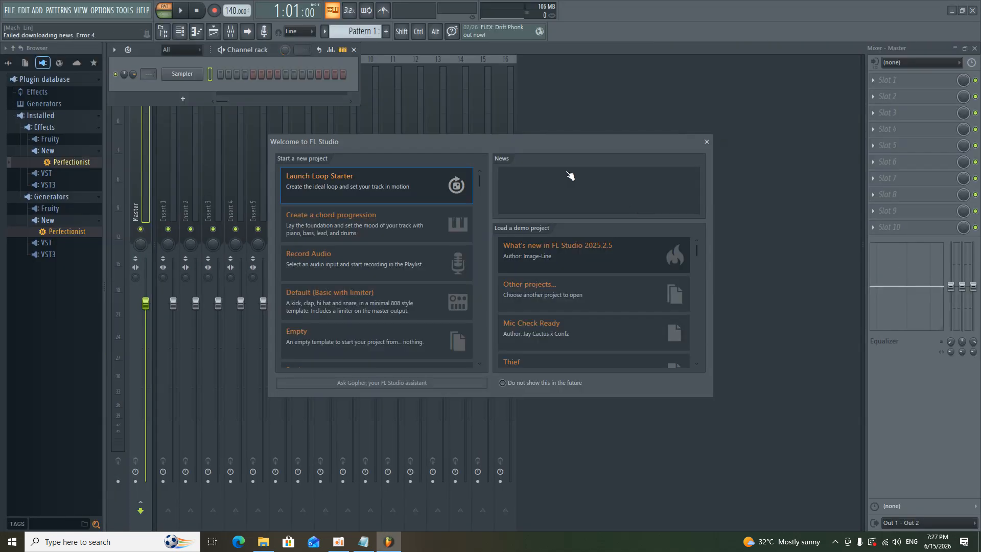
{"action": "left_click", "coordinate": [706, 142]}
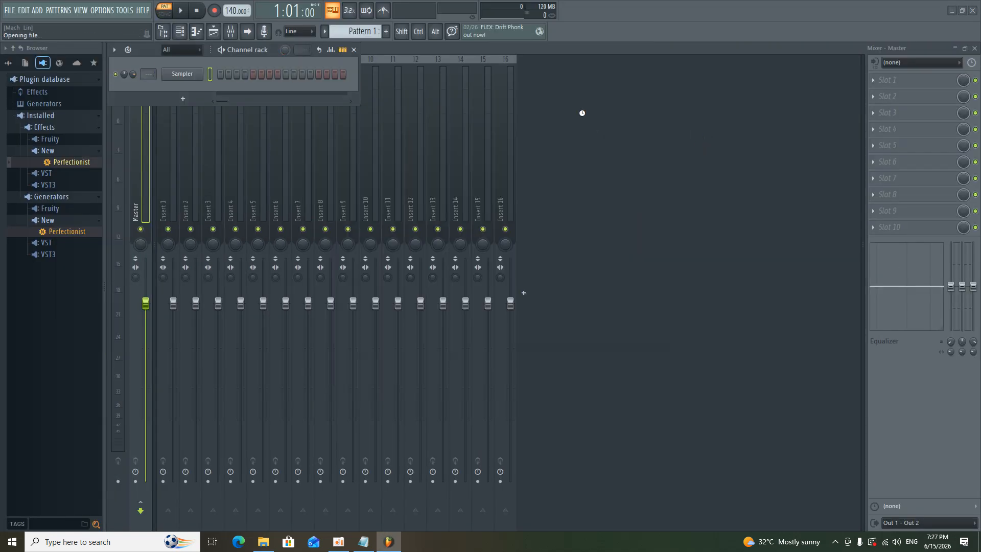
{"action": "left_click", "coordinate": [40, 11]}
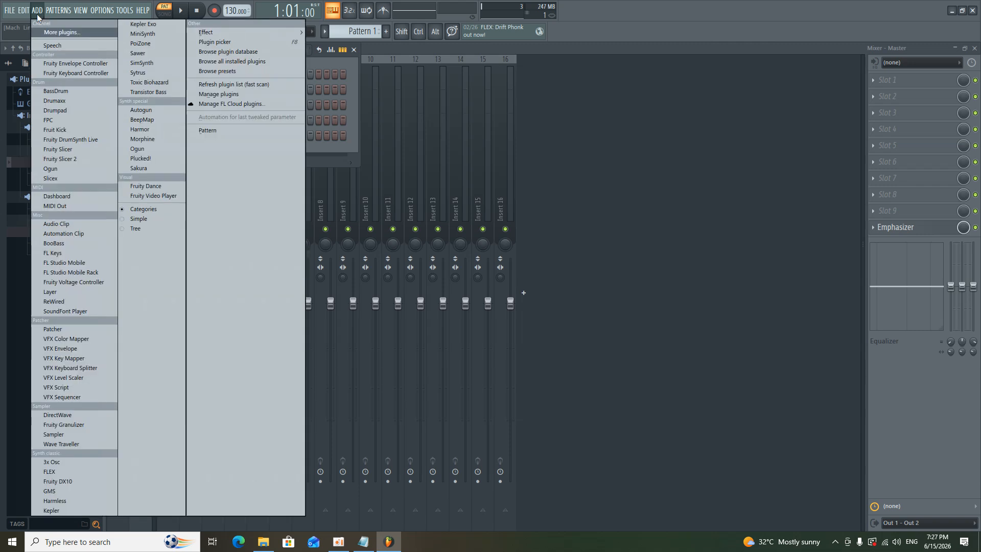
{"action": "left_click", "coordinate": [233, 84]}
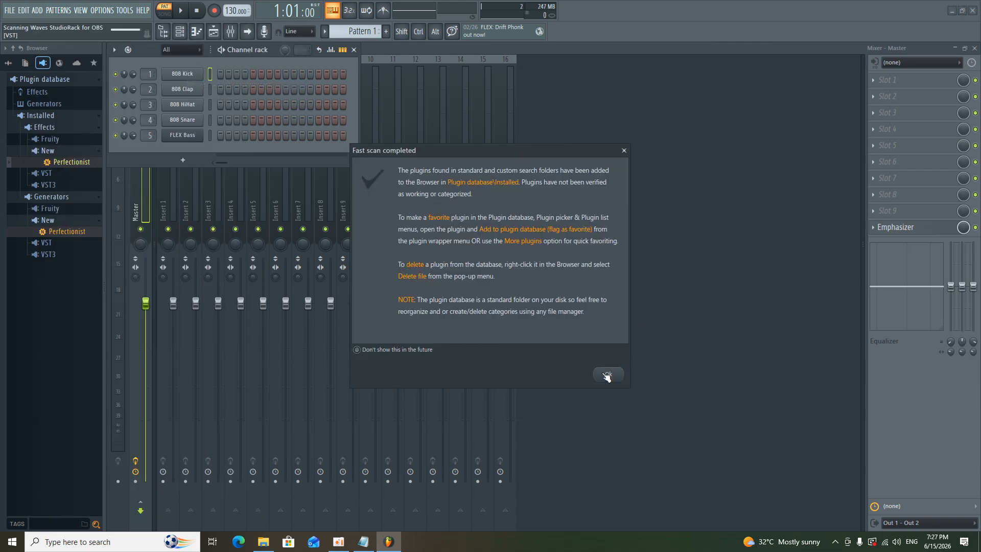
{"action": "left_click", "coordinate": [607, 375]}
- Load Demon Delays into slot 1 and Pocket Candy into slot 2 of the Master mixer track
{"action": "left_click_drag", "start_coordinate": [69, 162], "coordinate": [890, 78]}
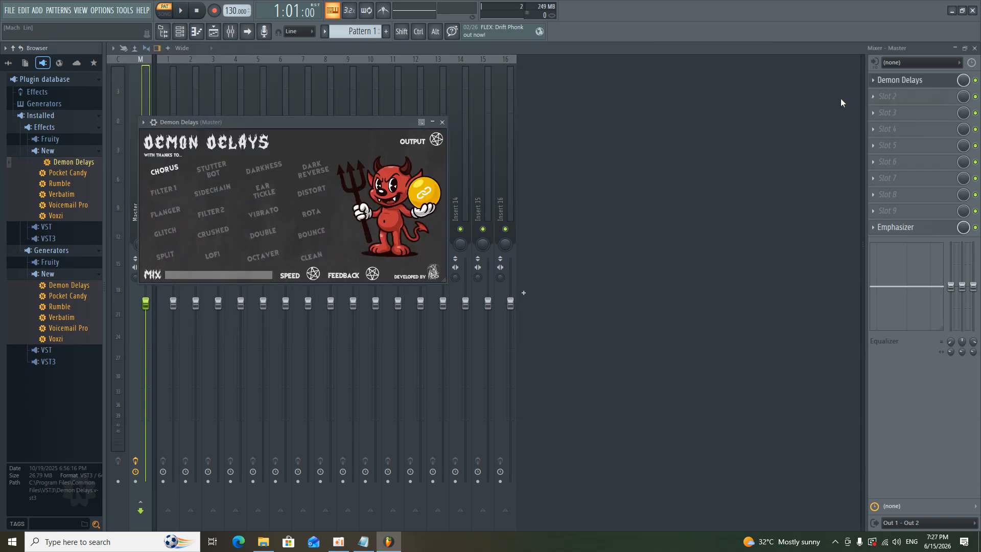
{"action": "left_click_drag", "start_coordinate": [81, 178], "coordinate": [893, 95]}
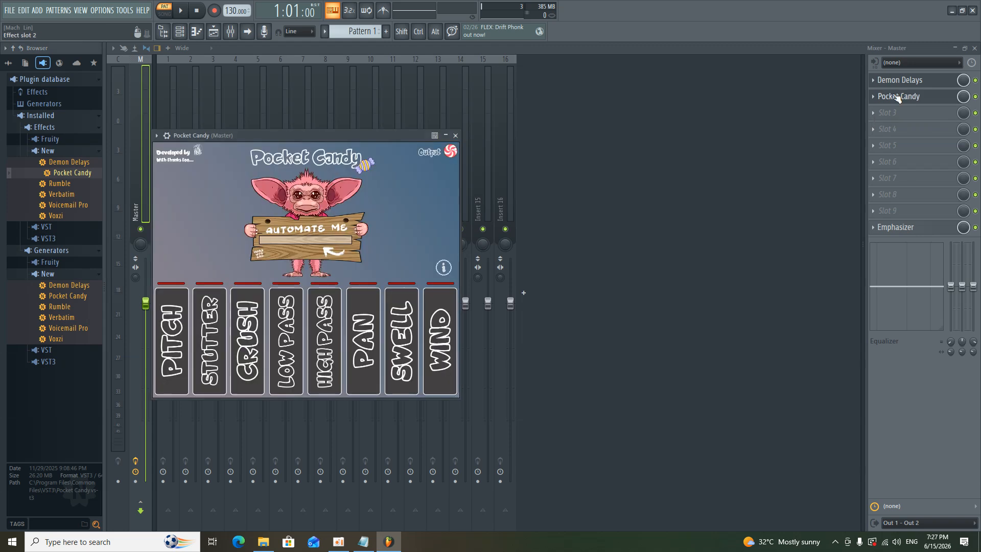
{"action": "left_click_drag", "start_coordinate": [332, 137], "coordinate": [700, 142]}
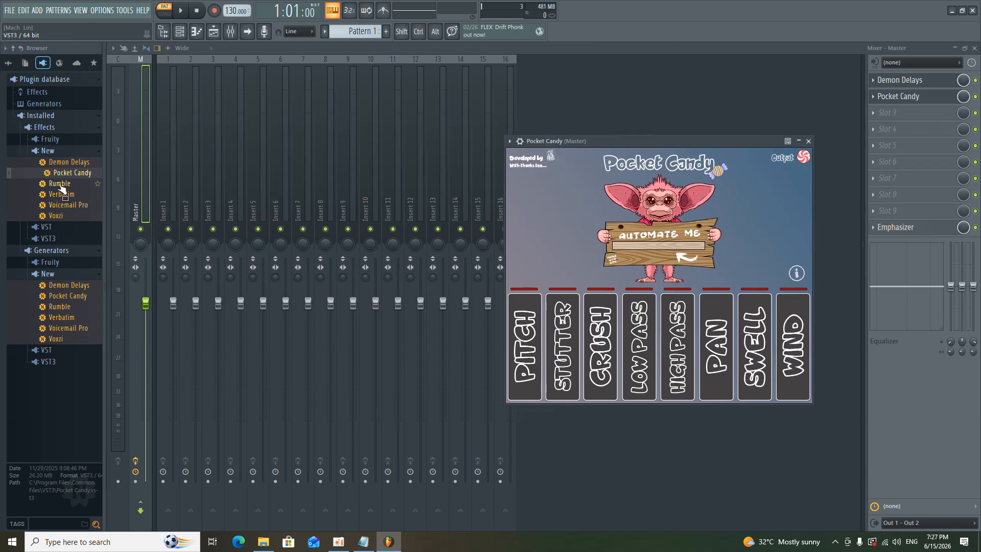
- Load Rumble into slot 3 and Verbatim into slot 4 of the Master mixer track
{"action": "left_click_drag", "start_coordinate": [60, 183], "coordinate": [894, 115]}
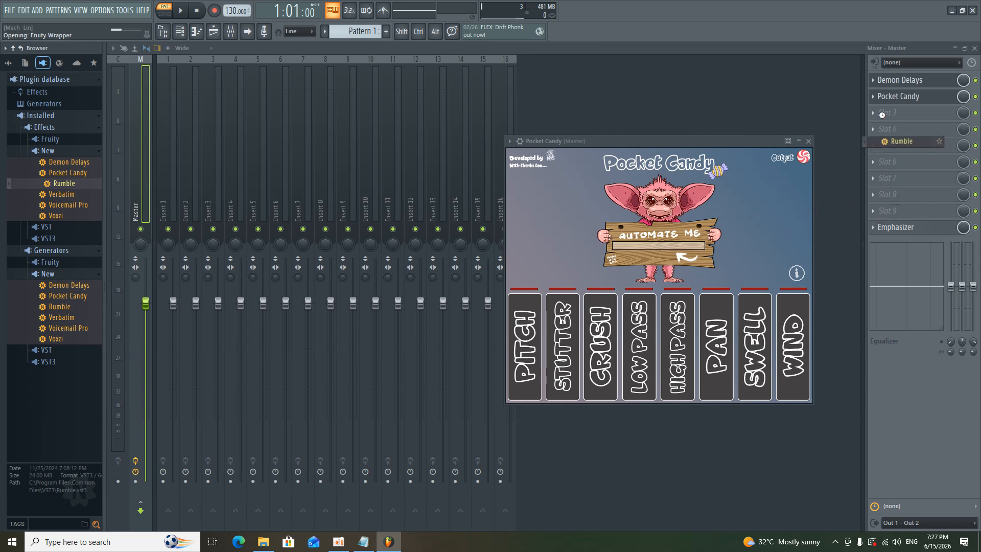
{"action": "left_click_drag", "start_coordinate": [207, 152], "coordinate": [628, 98]}
{"action": "left_click_drag", "start_coordinate": [72, 197], "coordinate": [888, 127]}
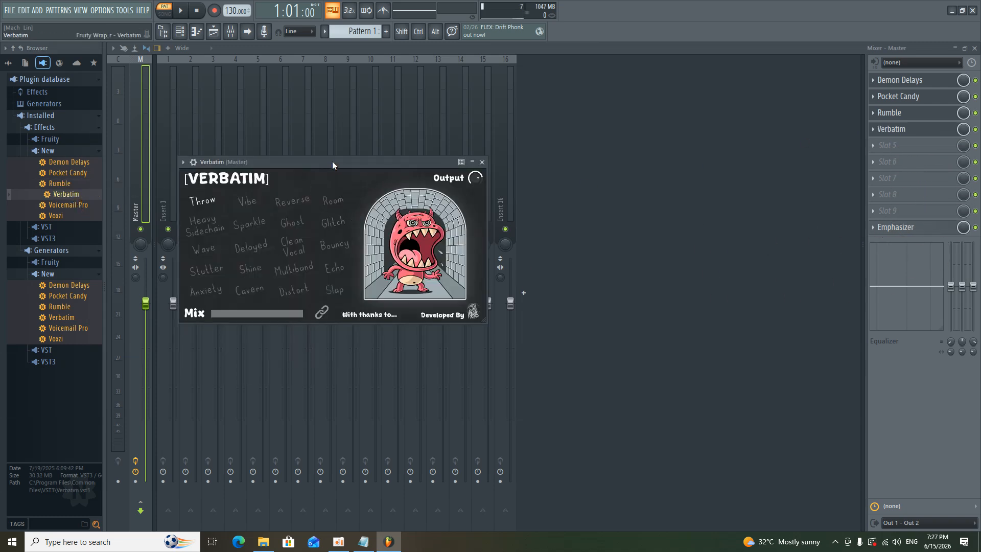
{"action": "left_click_drag", "start_coordinate": [335, 163], "coordinate": [559, 169]}
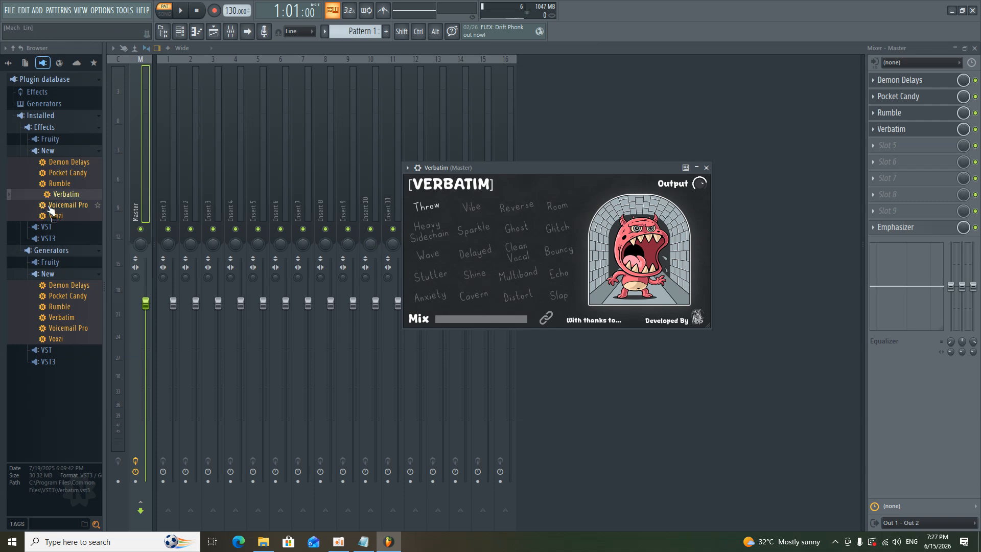
- Load Voicemail Pro into slot 5 and Voxzi into slot 6 of the Master mixer track
{"action": "left_click_drag", "start_coordinate": [51, 210], "coordinate": [881, 146]}
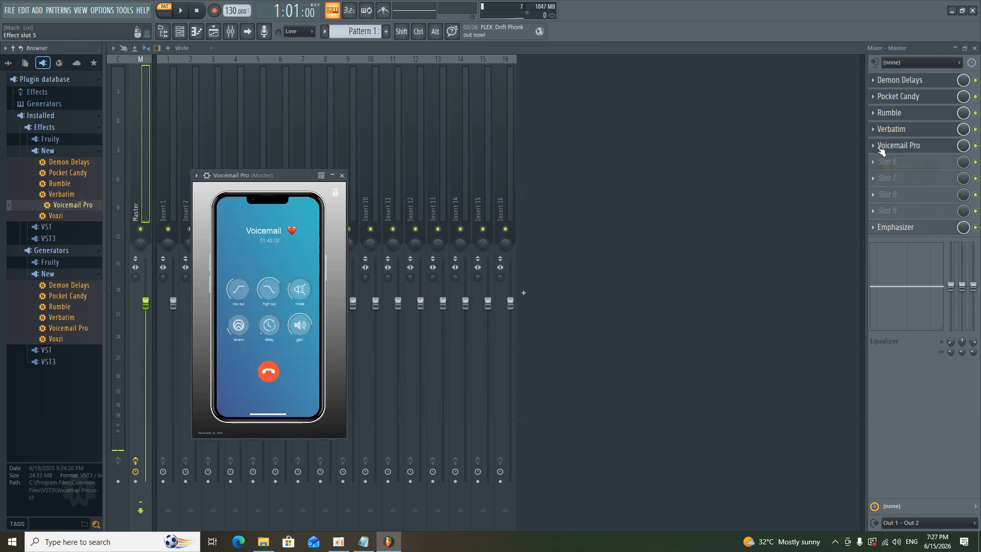
{"action": "left_click_drag", "start_coordinate": [279, 179], "coordinate": [685, 158]}
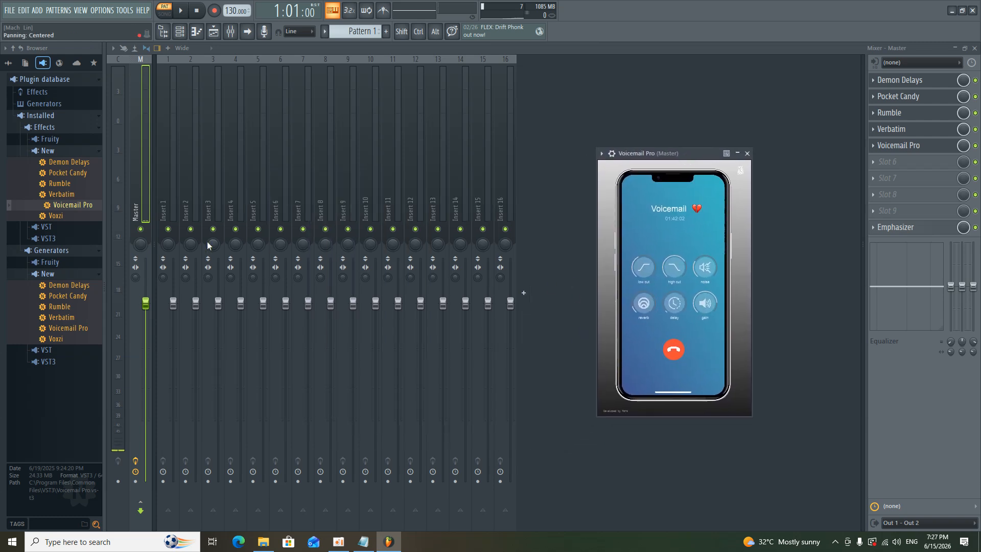
{"action": "left_click_drag", "start_coordinate": [58, 215], "coordinate": [899, 163]}
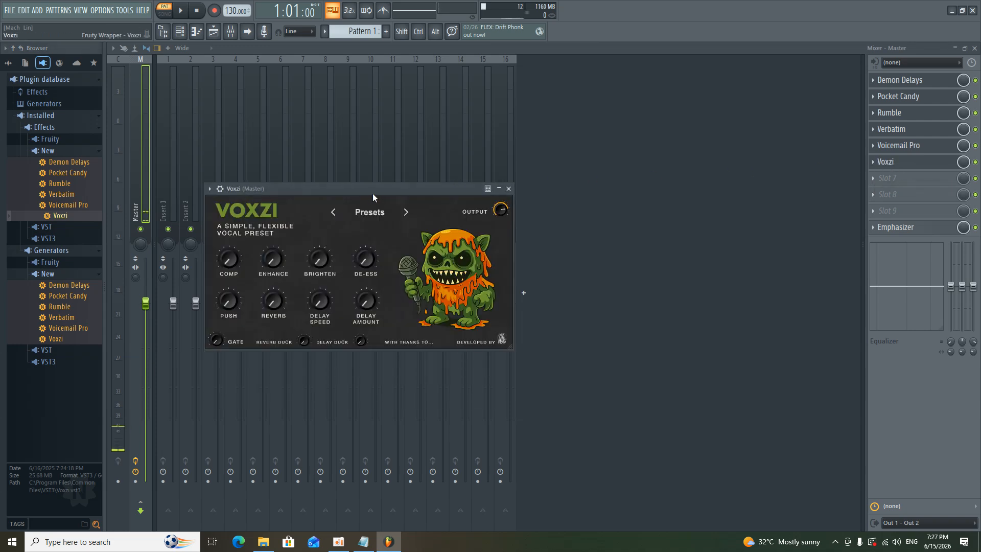
{"action": "left_click_drag", "start_coordinate": [381, 190], "coordinate": [645, 187]}
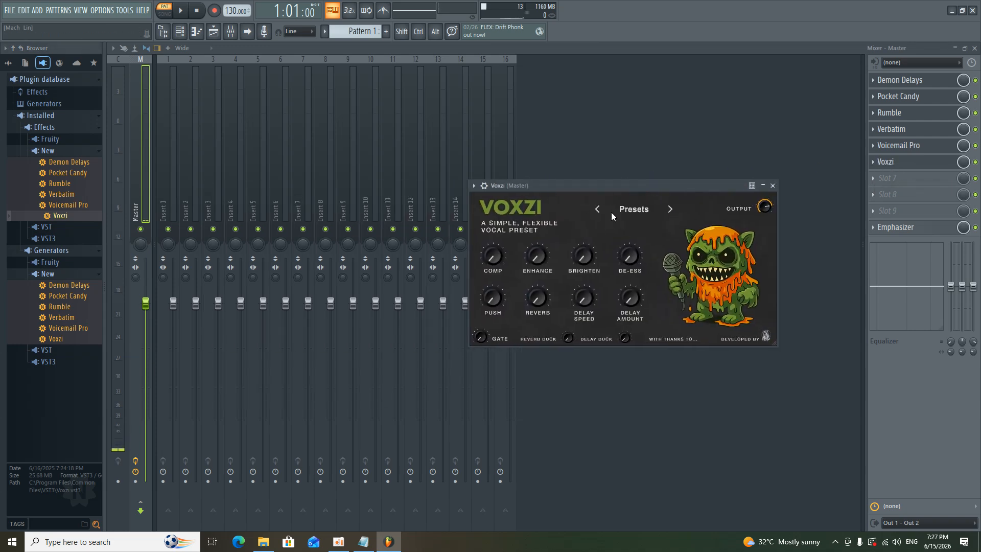
- Look through the Voxzi preset list from start to end and close the plugin window
{"action": "left_click", "coordinate": [626, 213]}
{"action": "scroll", "coordinate": [511, 278], "scroll_direction": "down", "scroll_amount": 3}
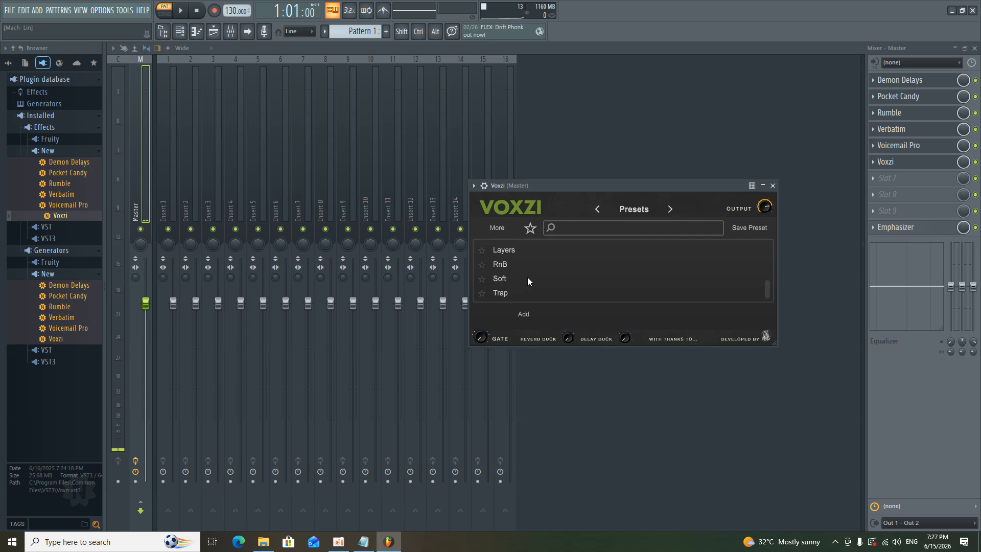
{"action": "scroll", "coordinate": [528, 277], "scroll_direction": "up", "scroll_amount": 3}
{"action": "scroll", "coordinate": [527, 276], "scroll_direction": "down", "scroll_amount": 3}
{"action": "scroll", "coordinate": [517, 285], "scroll_direction": "up", "scroll_amount": 3}
{"action": "scroll", "coordinate": [521, 284], "scroll_direction": "down", "scroll_amount": 1}
{"action": "scroll", "coordinate": [522, 283], "scroll_direction": "up", "scroll_amount": 1}
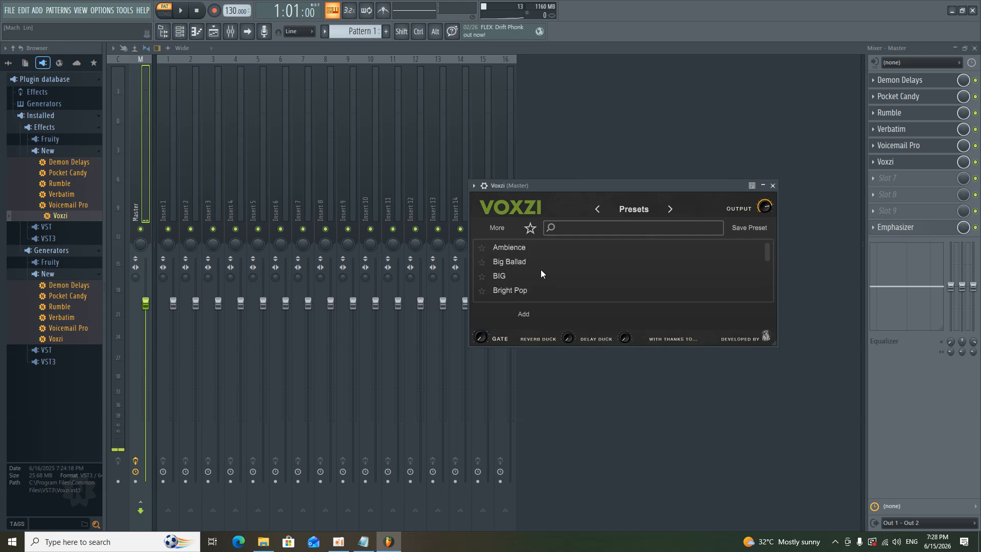
{"action": "scroll", "coordinate": [511, 283], "scroll_direction": "down", "scroll_amount": 2}
{"action": "scroll", "coordinate": [514, 285], "scroll_direction": "down", "scroll_amount": 1}
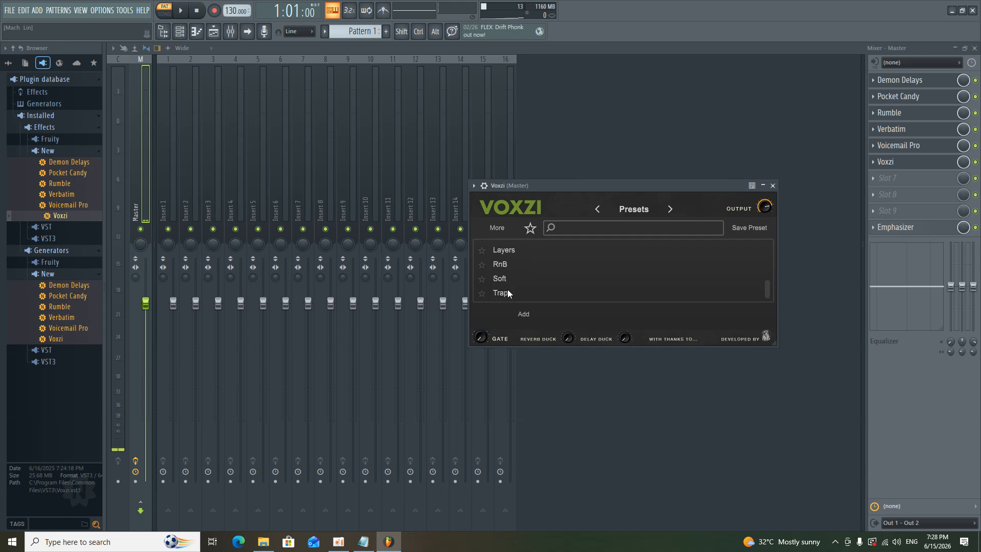
{"action": "left_click", "coordinate": [772, 185]}
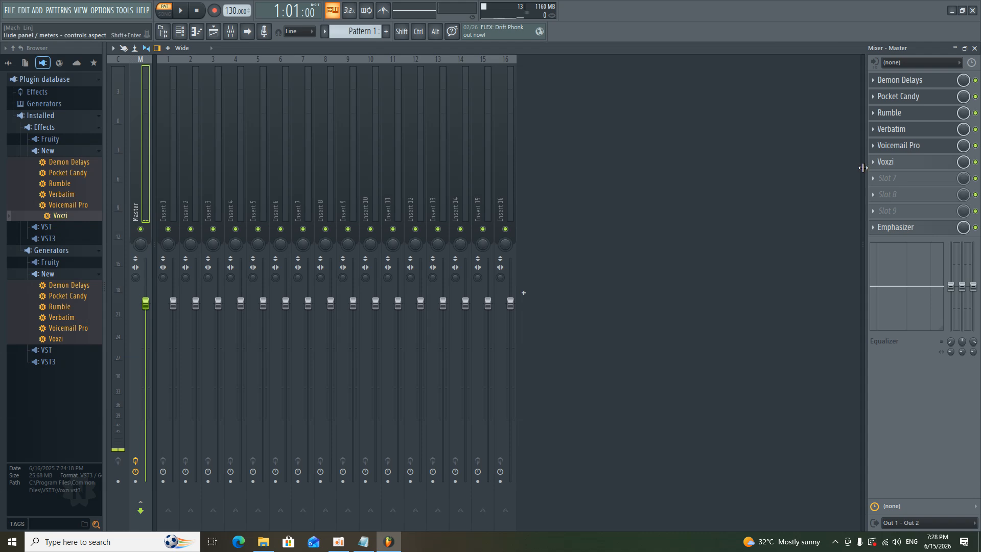
- Close FL Studio without saving the changes to untitled.flp
{"action": "left_click", "coordinate": [973, 12]}
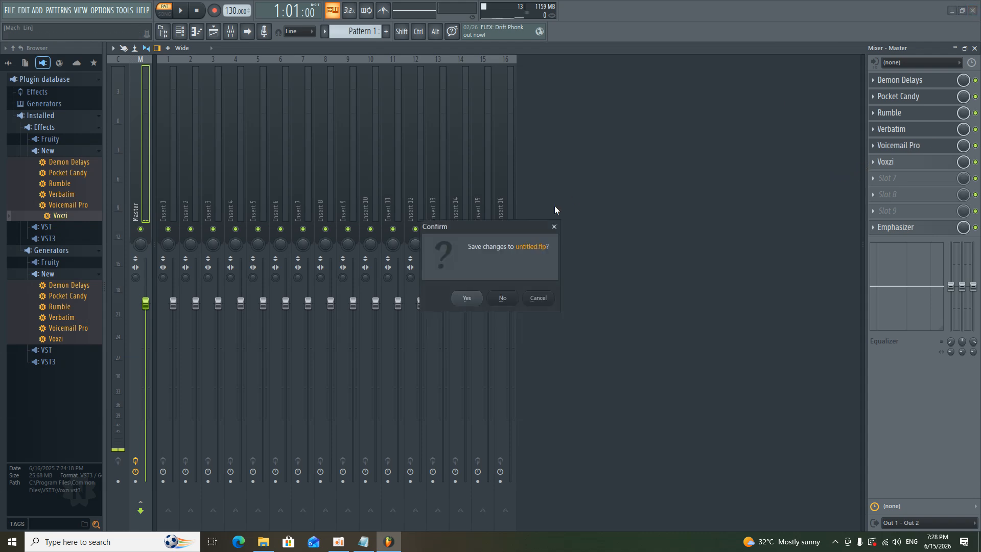
{"action": "left_click", "coordinate": [504, 298]}
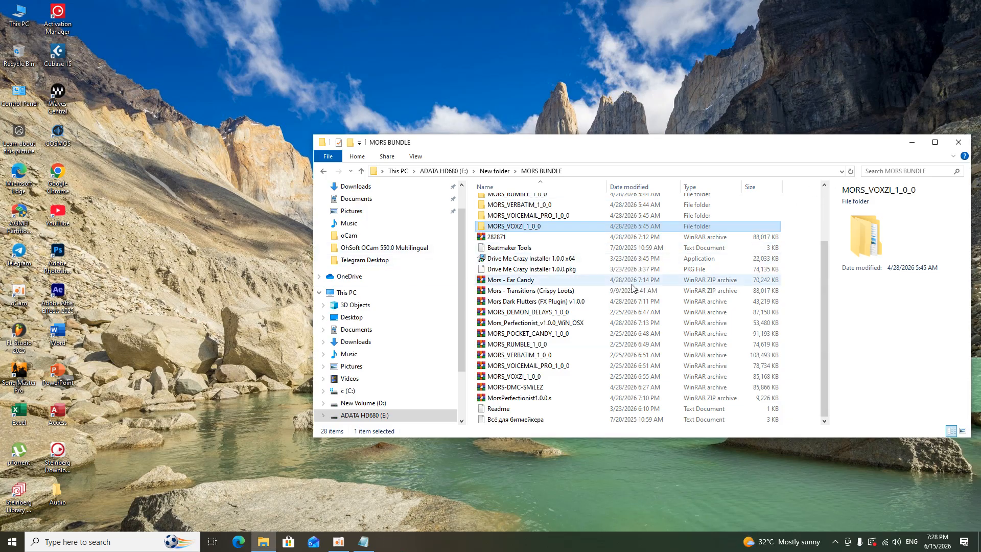
{"action": "scroll", "coordinate": [552, 307], "scroll_direction": "up", "scroll_amount": 3}
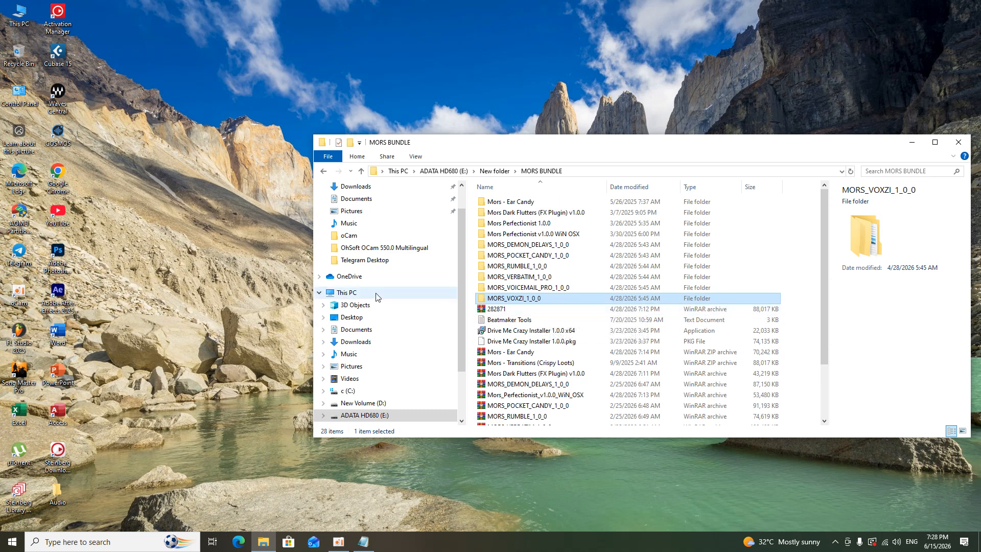
{"action": "left_click", "coordinate": [339, 542]}
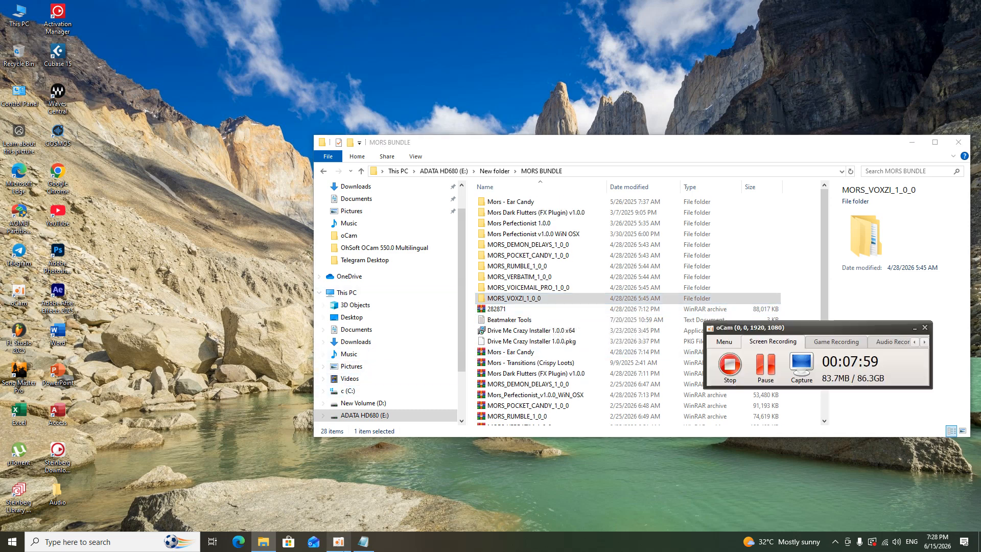